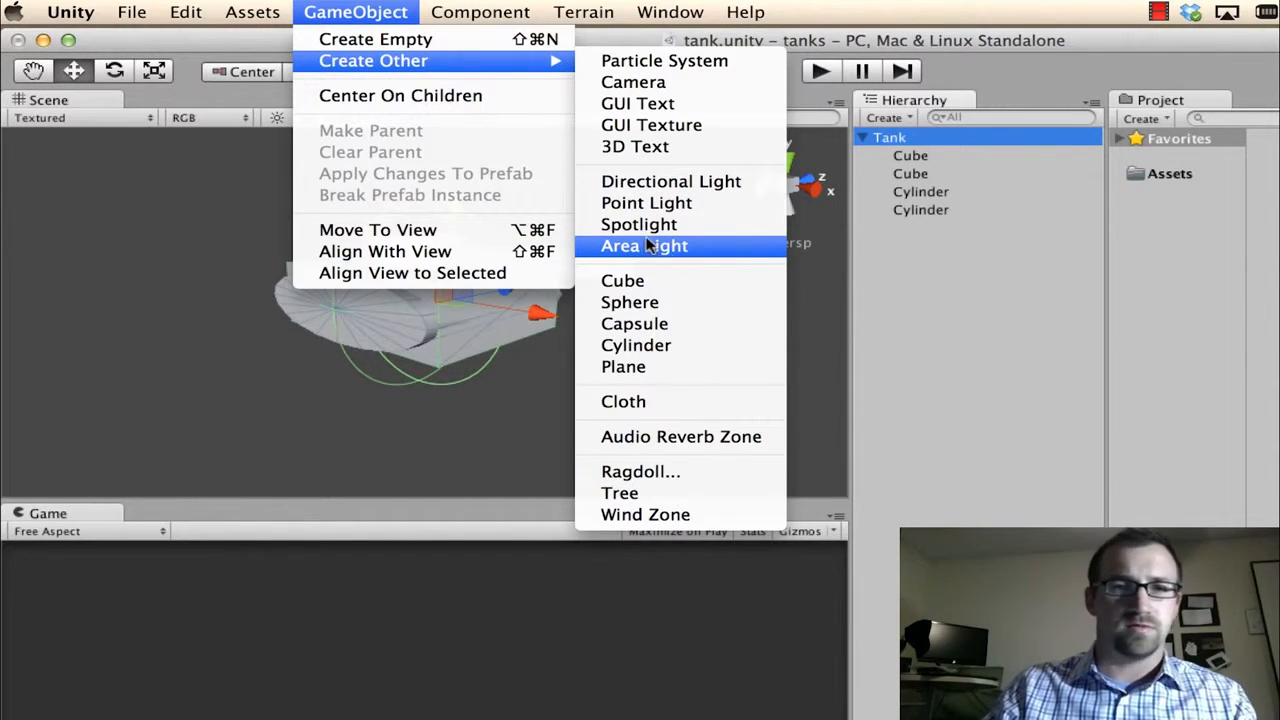
Step: Add a plane to the scene and lower it until it forms the ground beneath the tank
{"action": "left_click", "coordinate": [585, 352]}
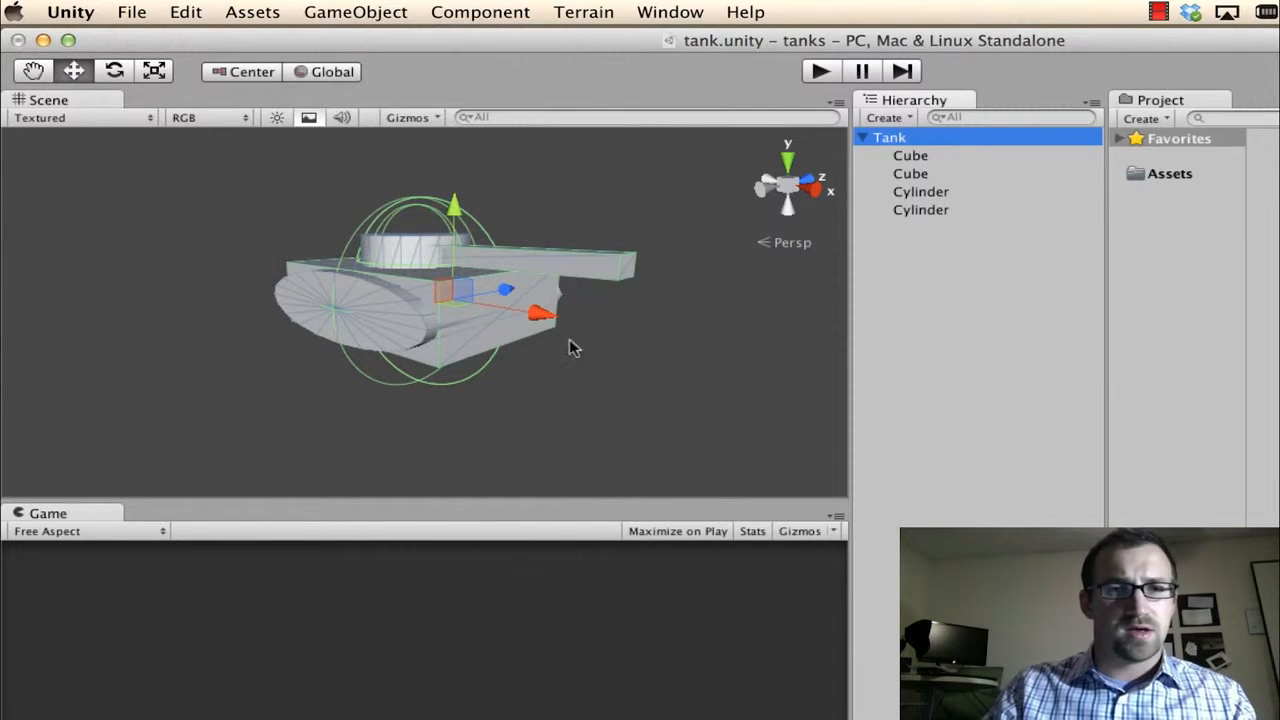
{"action": "left_click_drag", "start_coordinate": [495, 300], "coordinate": [551, 180], "text": "alt"}
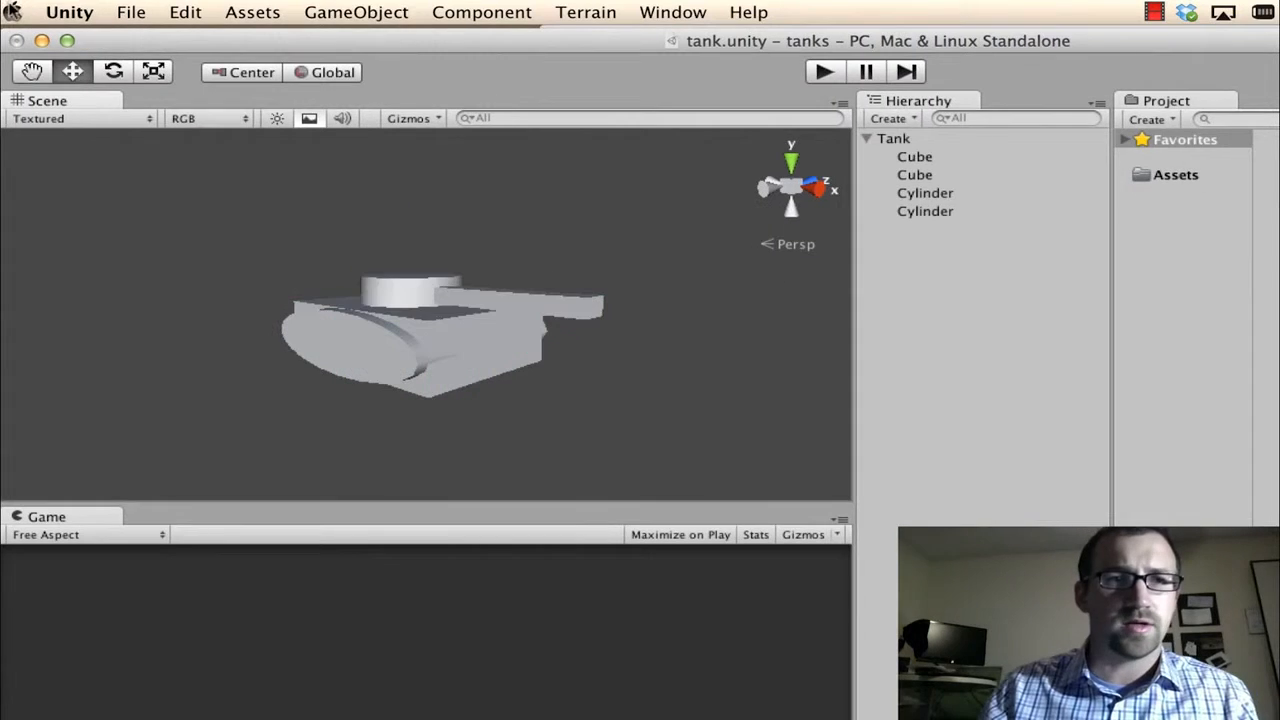
{"action": "left_click", "coordinate": [332, 18]}
{"action": "mouse_move", "coordinate": [419, 66]}
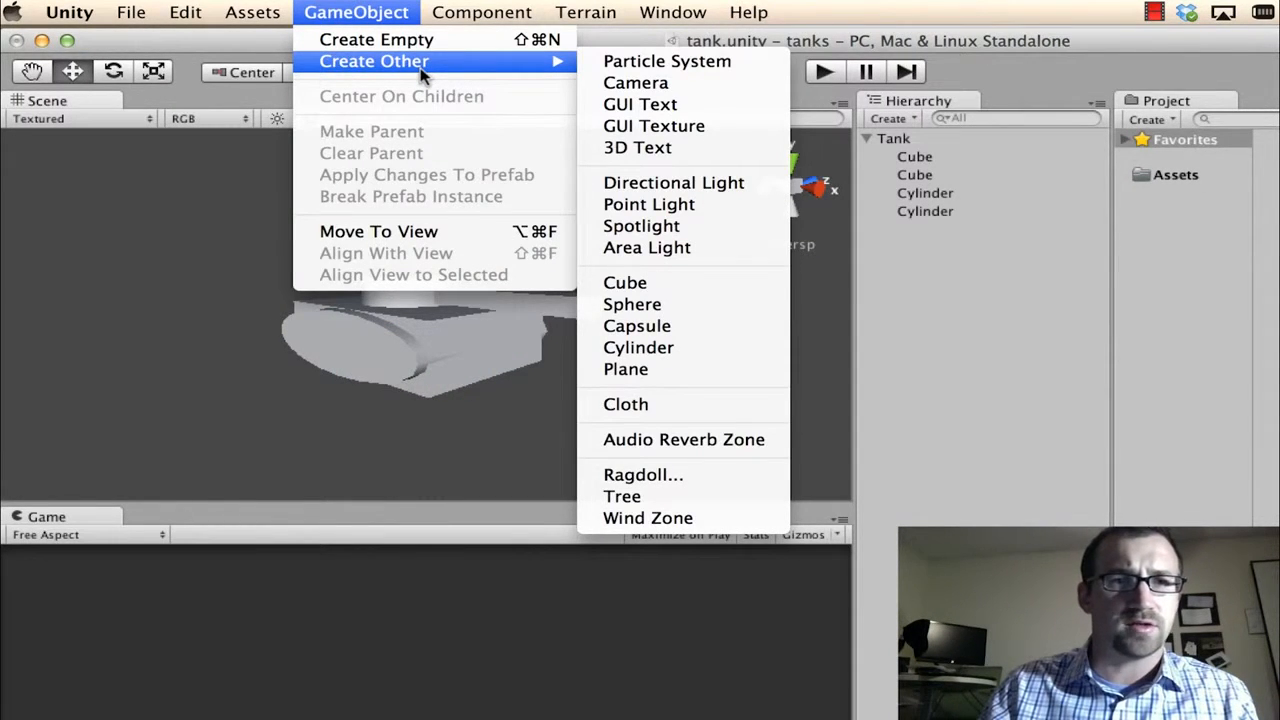
{"action": "left_click", "coordinate": [627, 372]}
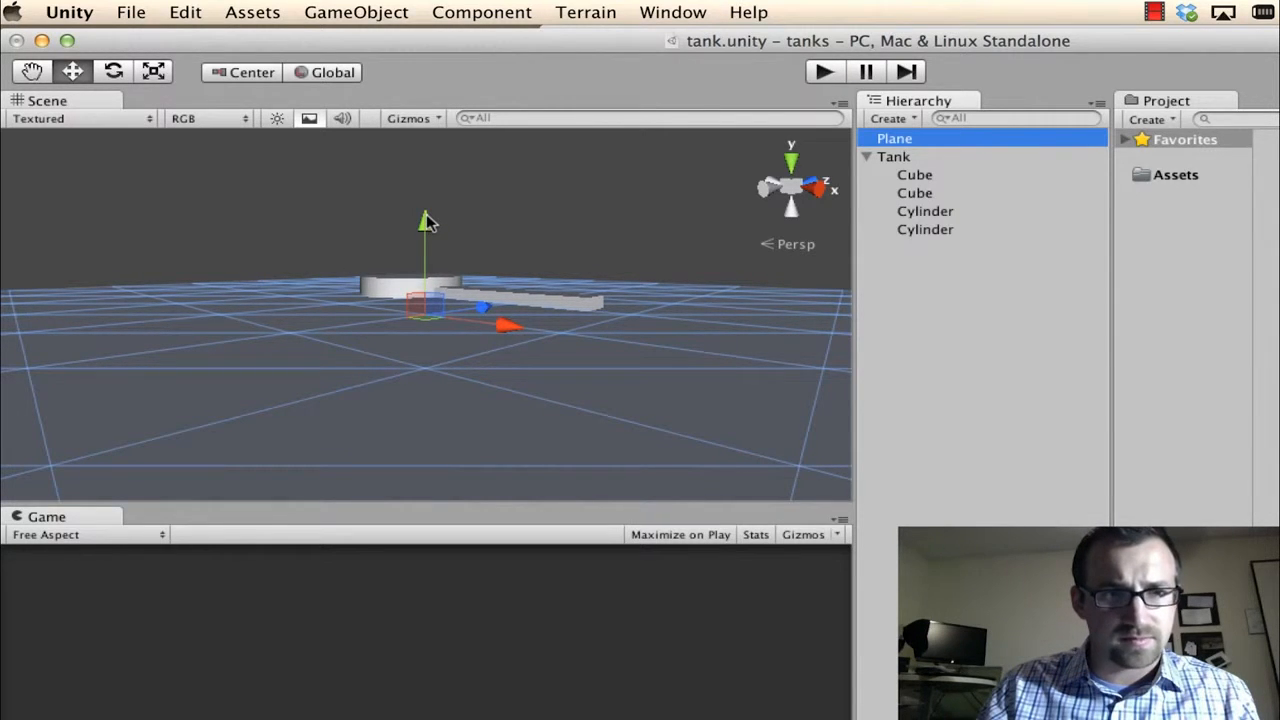
{"action": "left_click_drag", "start_coordinate": [427, 222], "coordinate": [557, 345]}
{"action": "scroll", "coordinate": [575, 400], "scroll_direction": "up", "scroll_amount": 3}
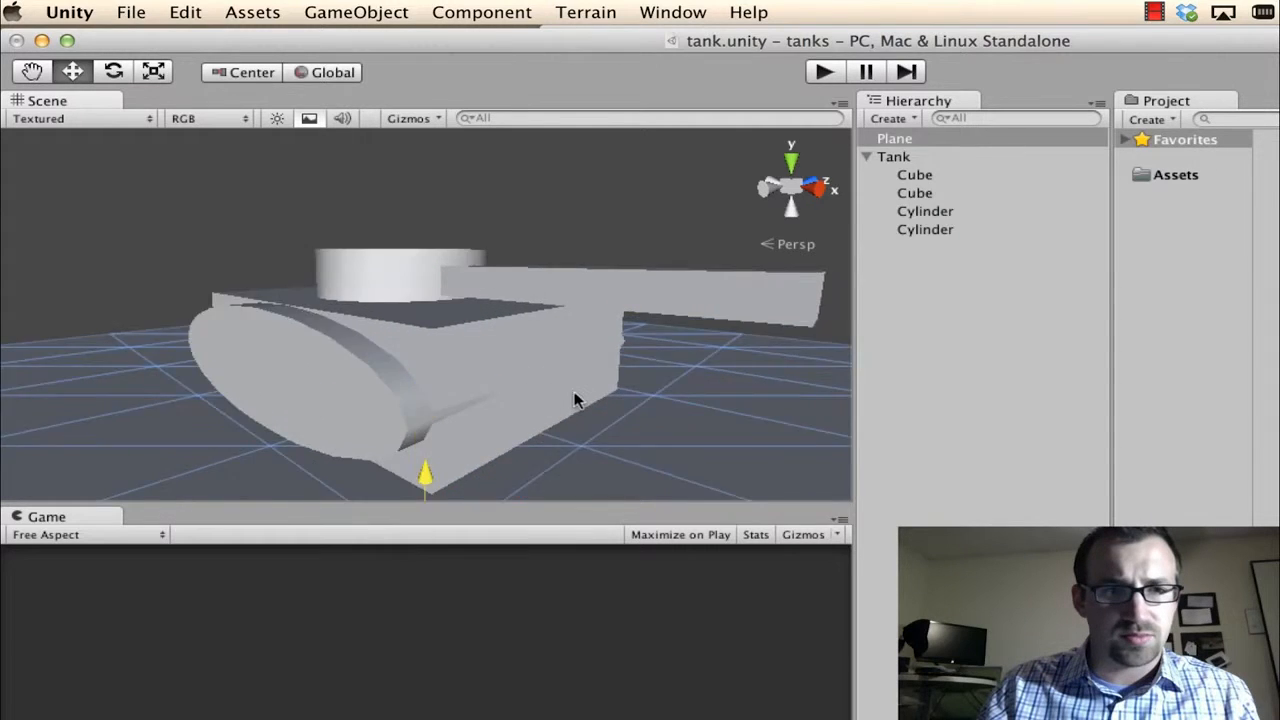
{"action": "scroll", "coordinate": [578, 398], "scroll_direction": "down", "scroll_amount": 5}
{"action": "scroll", "coordinate": [576, 386], "scroll_direction": "down", "scroll_amount": 3}
{"action": "scroll", "coordinate": [576, 386], "scroll_direction": "up", "scroll_amount": 5}
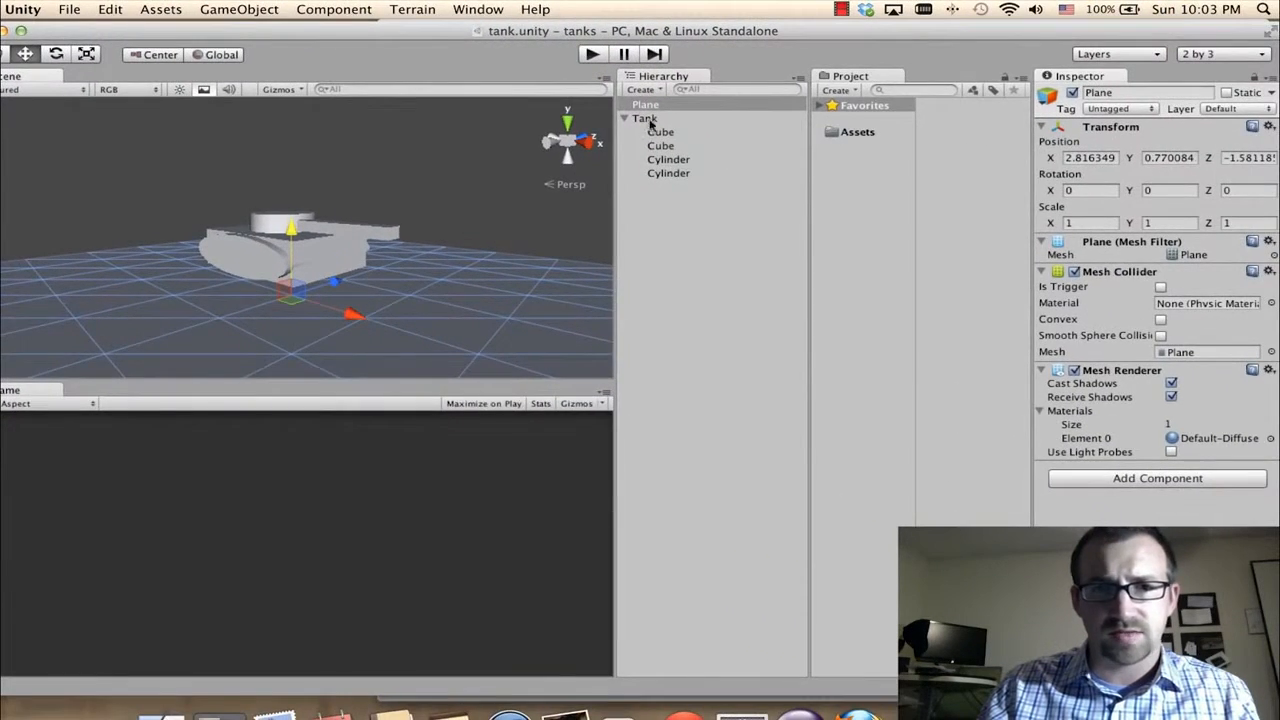
Step: Set the plane's scale to 5 on every axis
{"action": "left_click", "coordinate": [852, 134]}
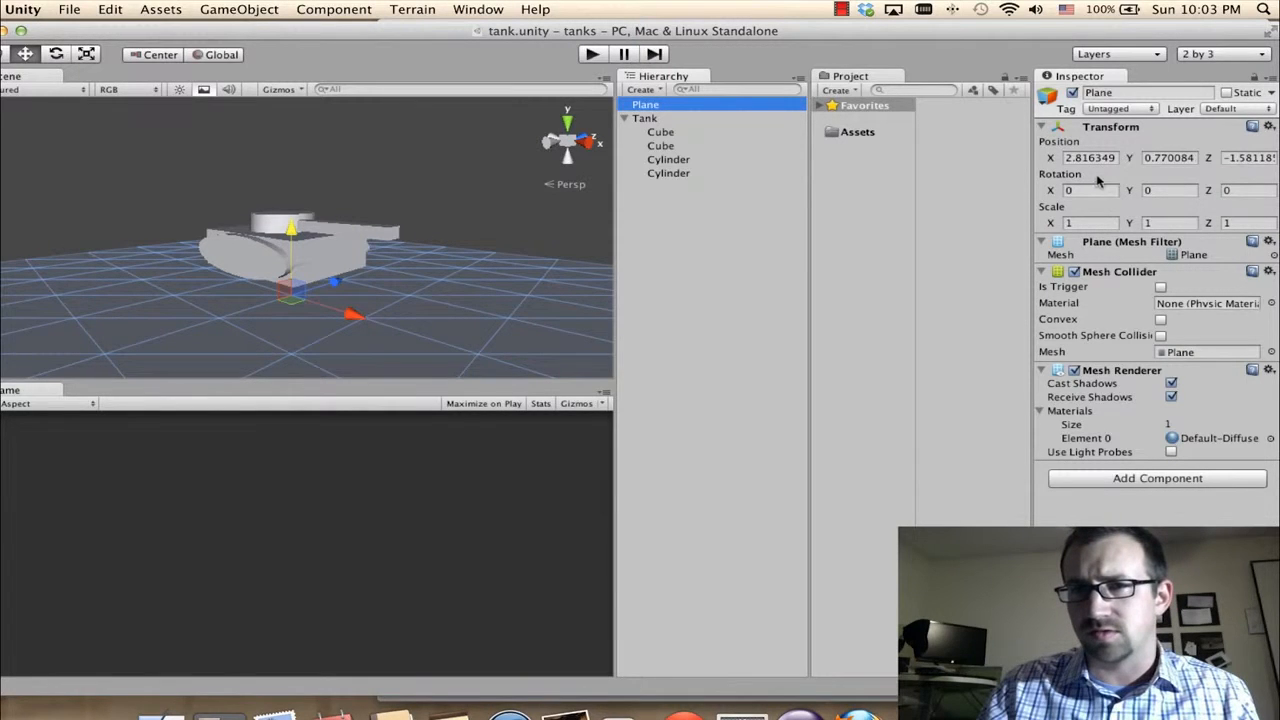
{"action": "left_click", "coordinate": [1044, 222]}
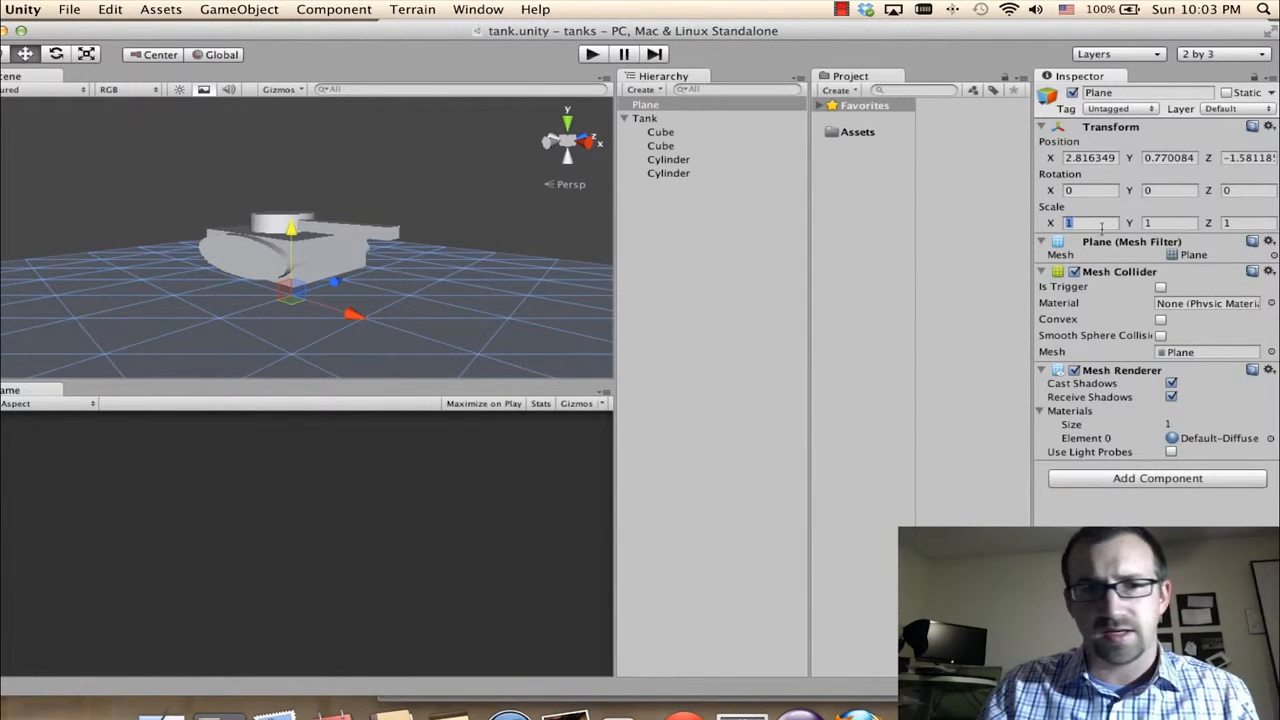
{"action": "type", "text": "5"}
{"action": "left_click", "coordinate": [1152, 224]}
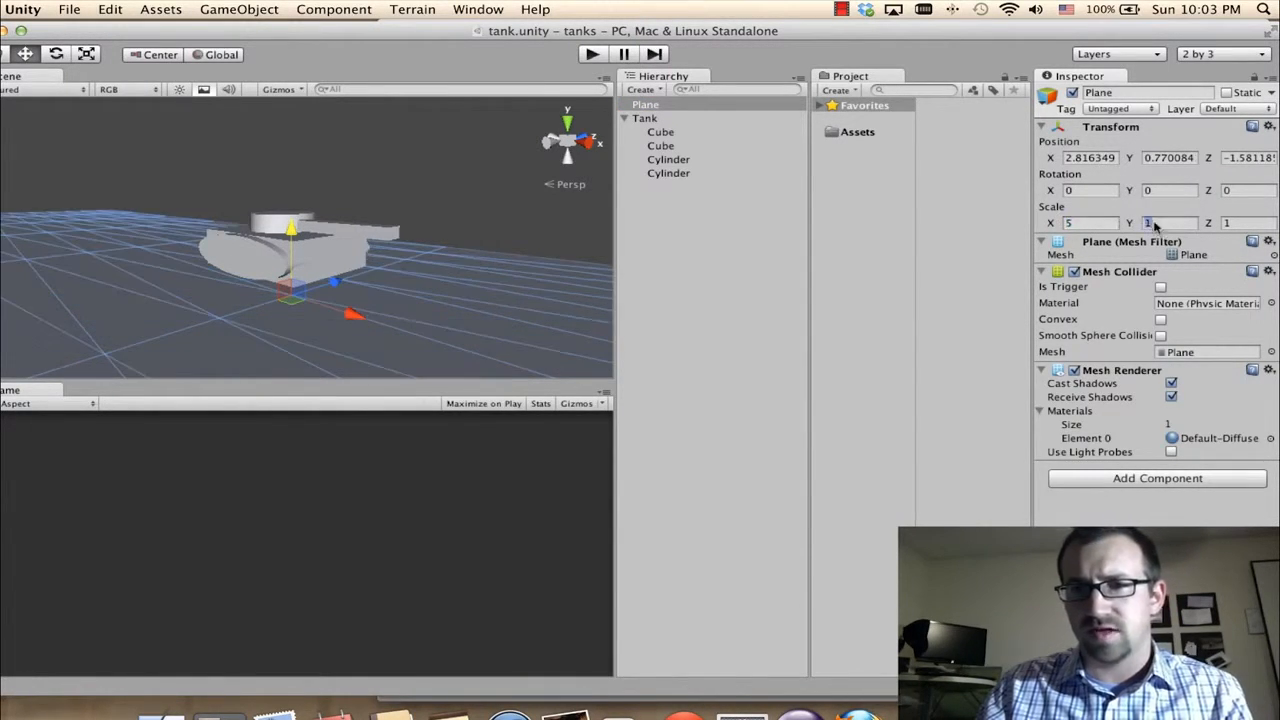
{"action": "left_click", "coordinate": [1252, 223]}
{"action": "type", "text": "5"}
Step: Examine the tank on the enlarged ground plane
{"action": "scroll", "coordinate": [405, 243], "scroll_direction": "up", "scroll_amount": 5}
{"action": "scroll", "coordinate": [412, 243], "scroll_direction": "down", "scroll_amount": 3}
{"action": "right_click_drag", "start_coordinate": [430, 243], "coordinate": [455, 243]}
{"action": "middle_click_drag", "start_coordinate": [455, 243], "coordinate": [534, 272]}
{"action": "scroll", "coordinate": [533, 281], "scroll_direction": "up", "scroll_amount": 3}
{"action": "scroll", "coordinate": [532, 278], "scroll_direction": "down", "scroll_amount": 5}
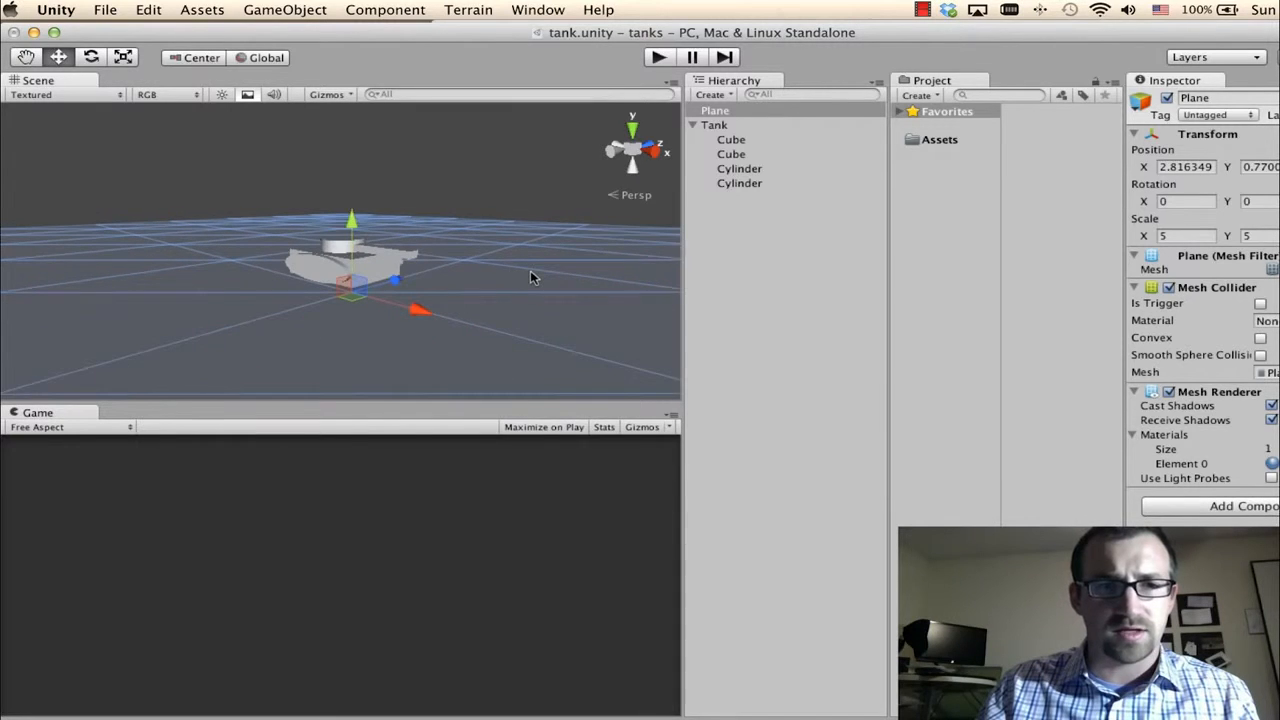
{"action": "scroll", "coordinate": [421, 261], "scroll_direction": "up", "scroll_amount": 1}
{"action": "scroll", "coordinate": [421, 260], "scroll_direction": "down", "scroll_amount": 2}
{"action": "scroll", "coordinate": [404, 245], "scroll_direction": "up", "scroll_amount": 1}
{"action": "scroll", "coordinate": [375, 217], "scroll_direction": "up", "scroll_amount": 2}
{"action": "scroll", "coordinate": [376, 222], "scroll_direction": "down", "scroll_amount": 1}
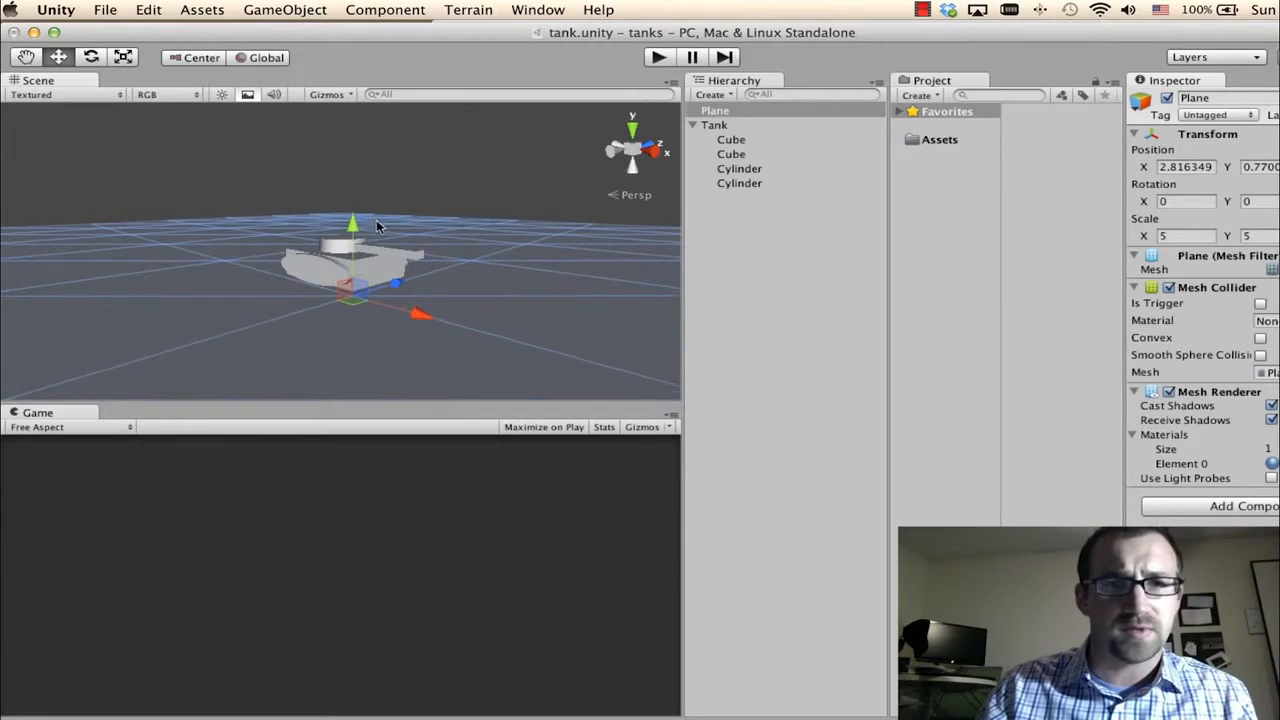
Step: Add a directional light and move it away from the tank to about X 9.86, Y 3.23
{"action": "left_click", "coordinate": [310, 15]}
{"action": "mouse_move", "coordinate": [305, 56]}
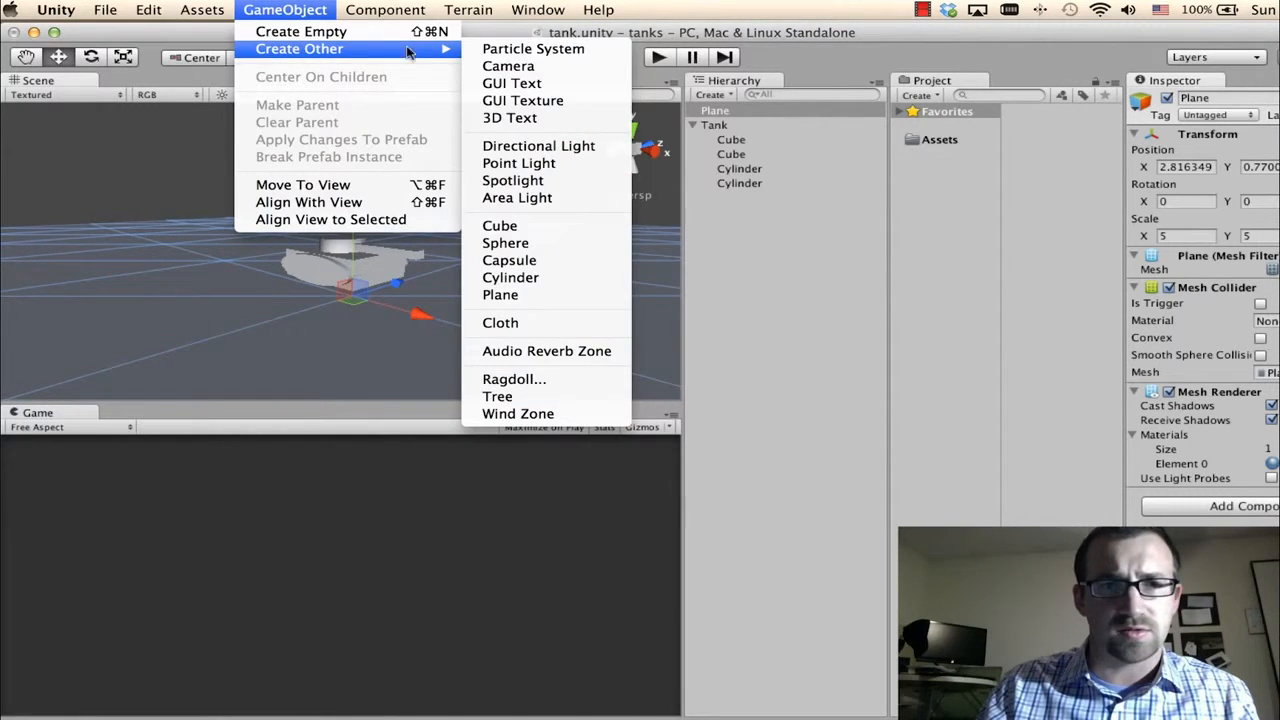
{"action": "left_click", "coordinate": [525, 147]}
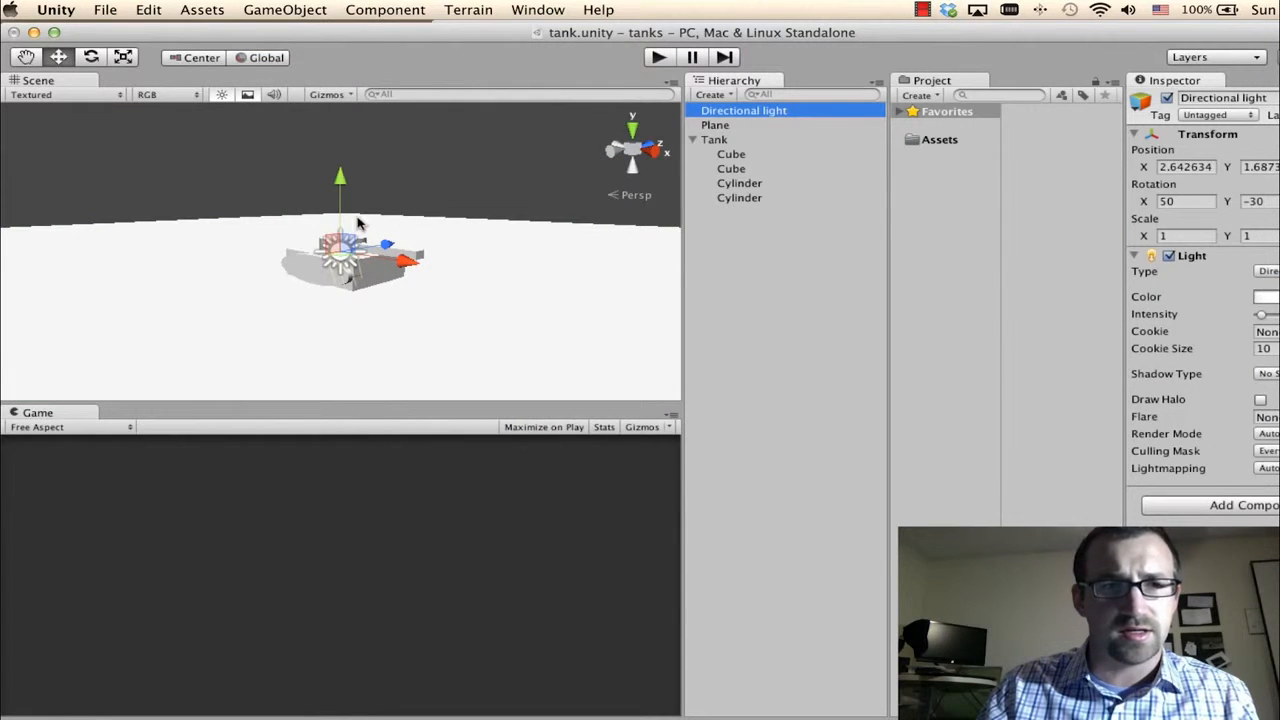
{"action": "left_click_drag", "start_coordinate": [340, 222], "coordinate": [480, 184]}
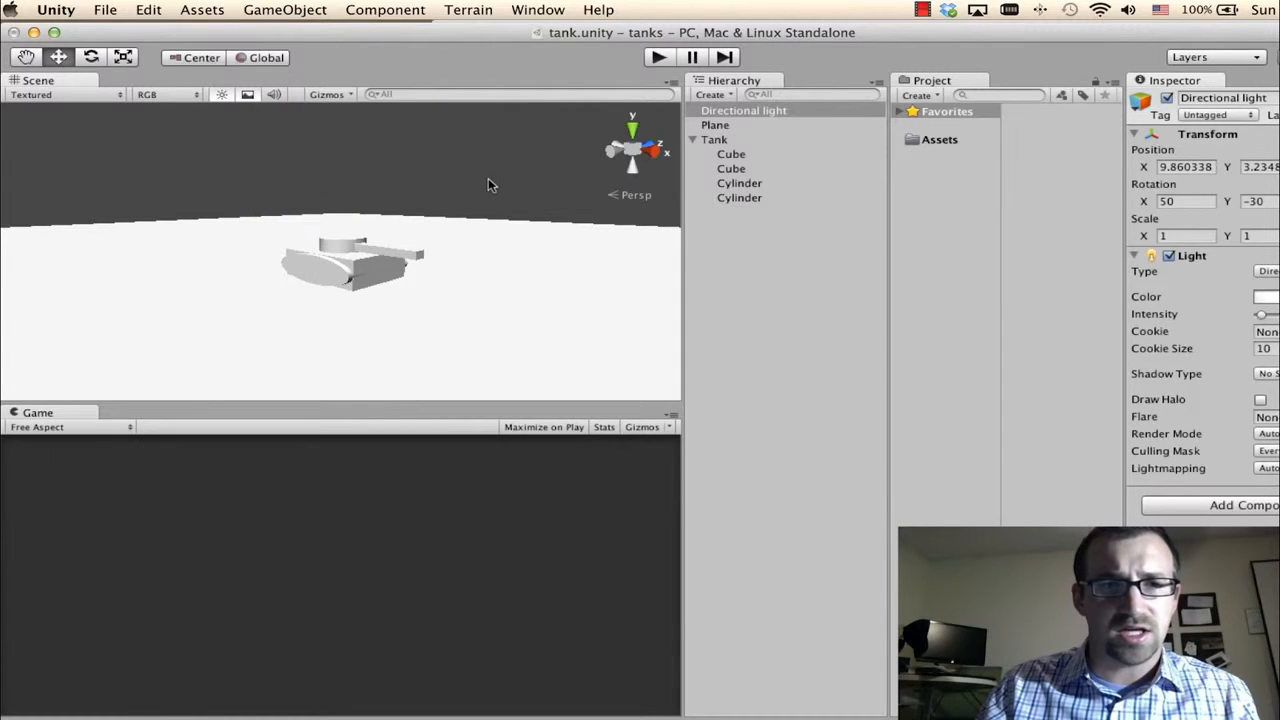
Step: Reposition the directional light above the tank at about X 3.15, Y 4.10, Z 0.32
{"action": "scroll", "coordinate": [487, 180], "scroll_direction": "down", "scroll_amount": 5}
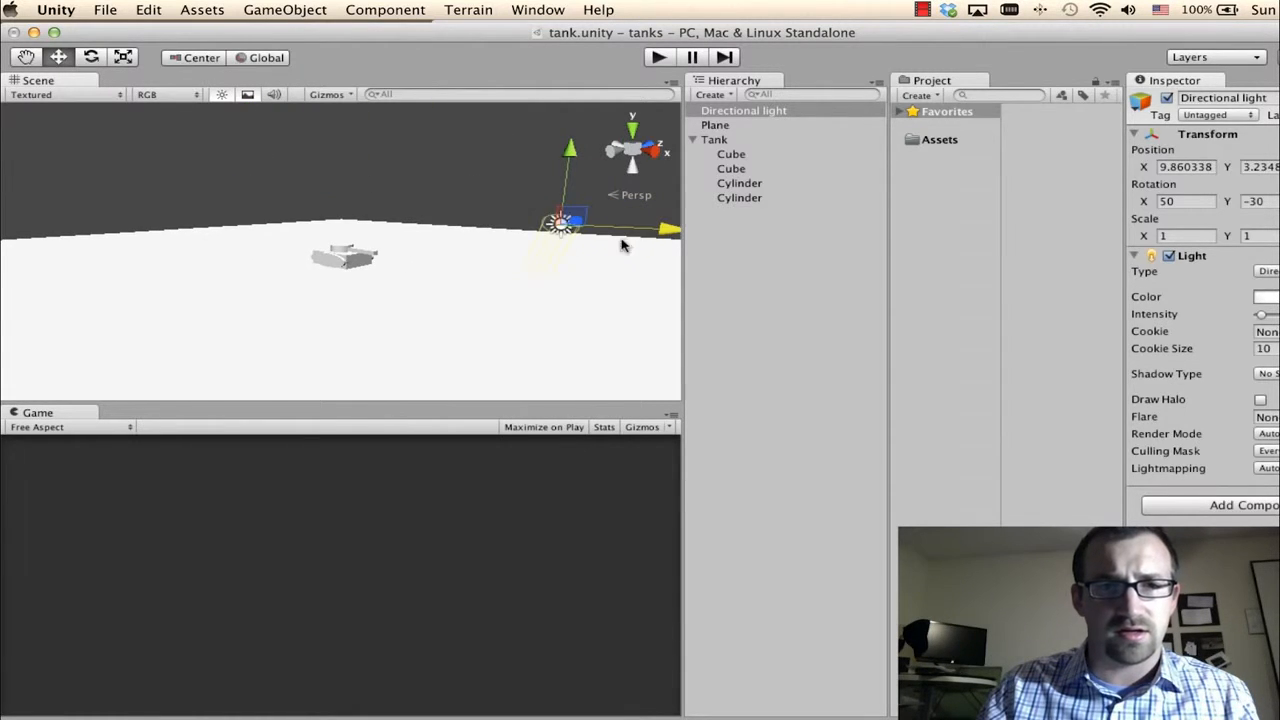
{"action": "left_click_drag", "start_coordinate": [655, 235], "coordinate": [466, 215]}
{"action": "left_click_drag", "start_coordinate": [412, 182], "coordinate": [414, 152]}
{"action": "left_click_drag", "start_coordinate": [494, 184], "coordinate": [463, 185]}
{"action": "scroll", "coordinate": [444, 204], "scroll_direction": "up", "scroll_amount": 5}
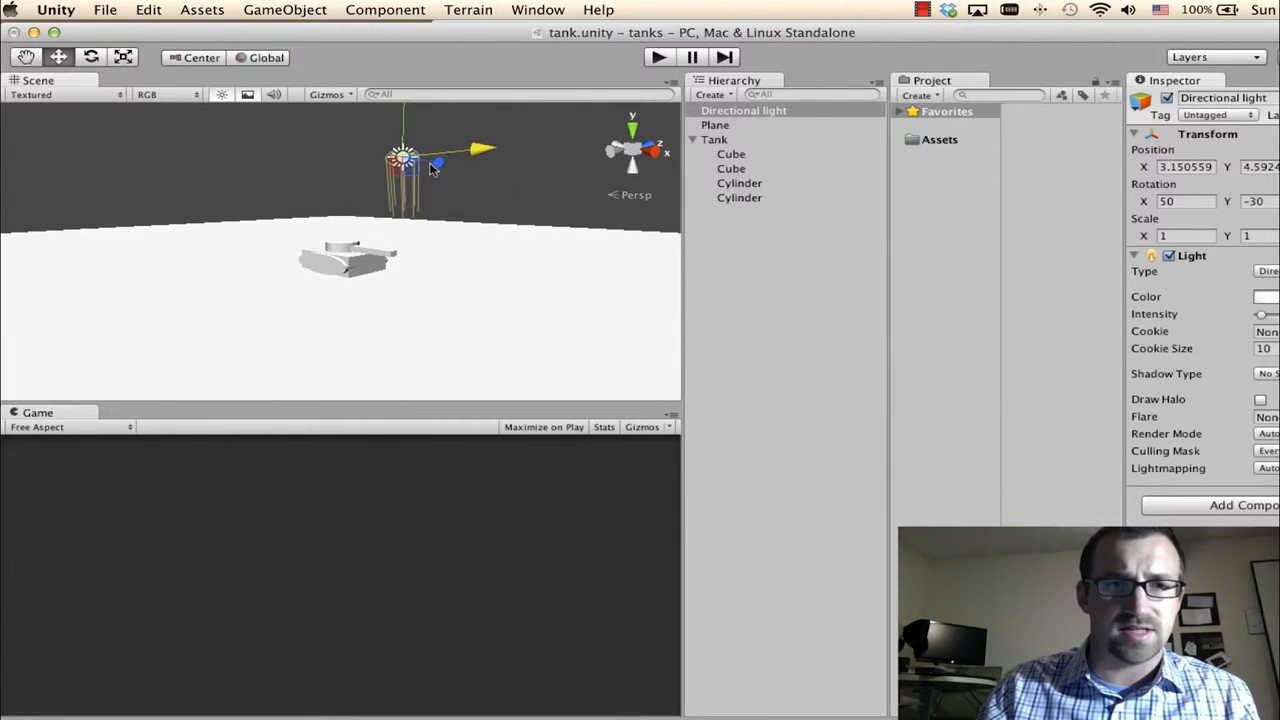
{"action": "left_click_drag", "start_coordinate": [403, 130], "coordinate": [400, 143]}
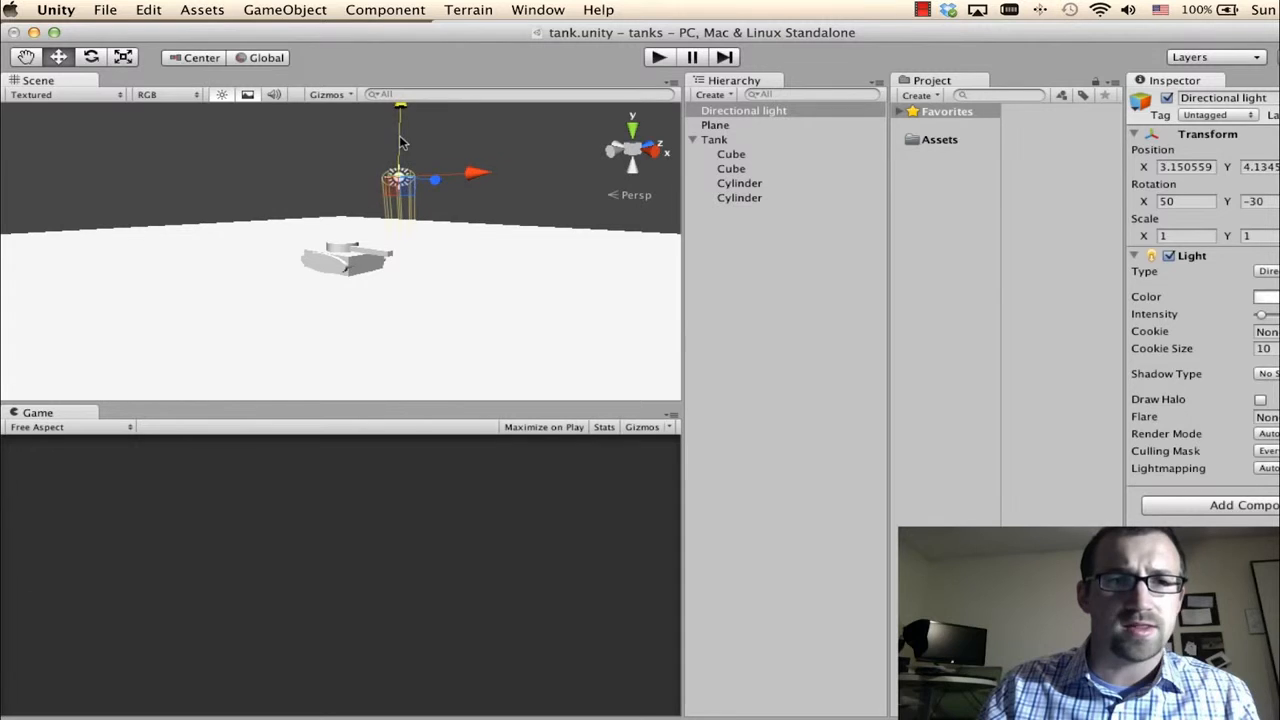
Step: Rotate the directional light to about X 43, Y -39, Z -21 and set its intensity to 0.4
{"action": "left_click", "coordinate": [91, 57]}
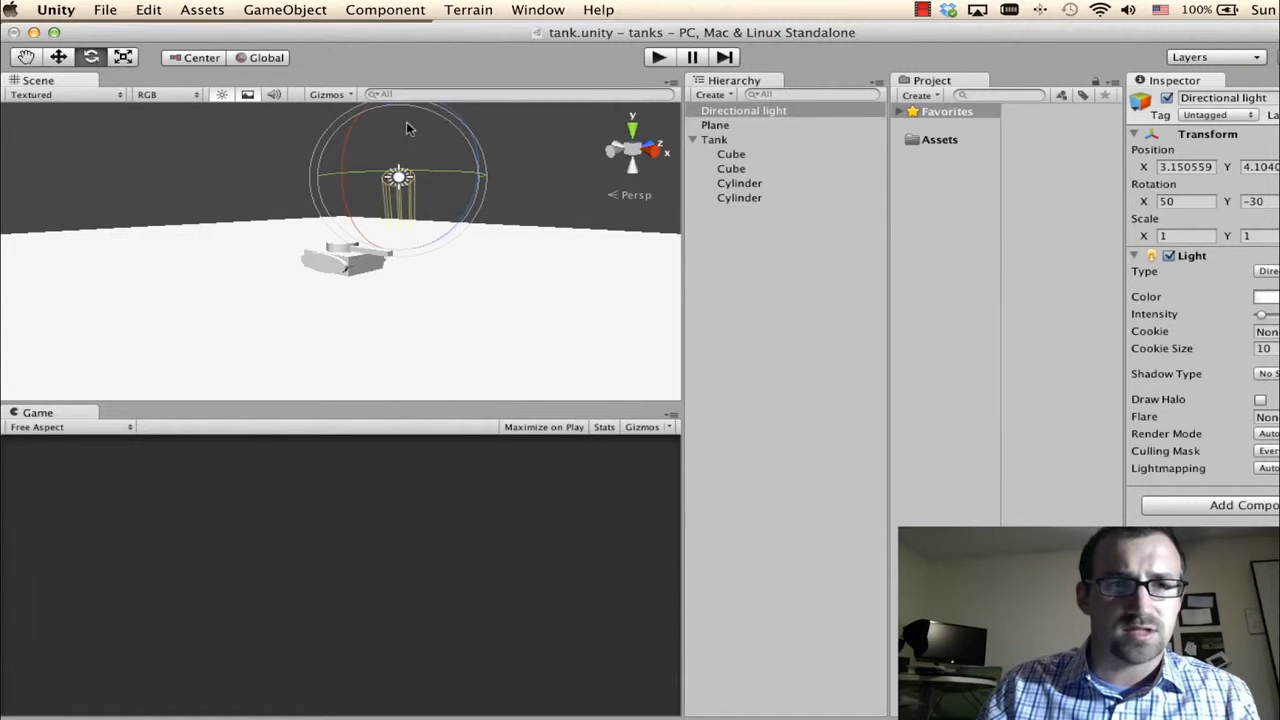
{"action": "left_click_drag", "start_coordinate": [434, 116], "coordinate": [340, 193]}
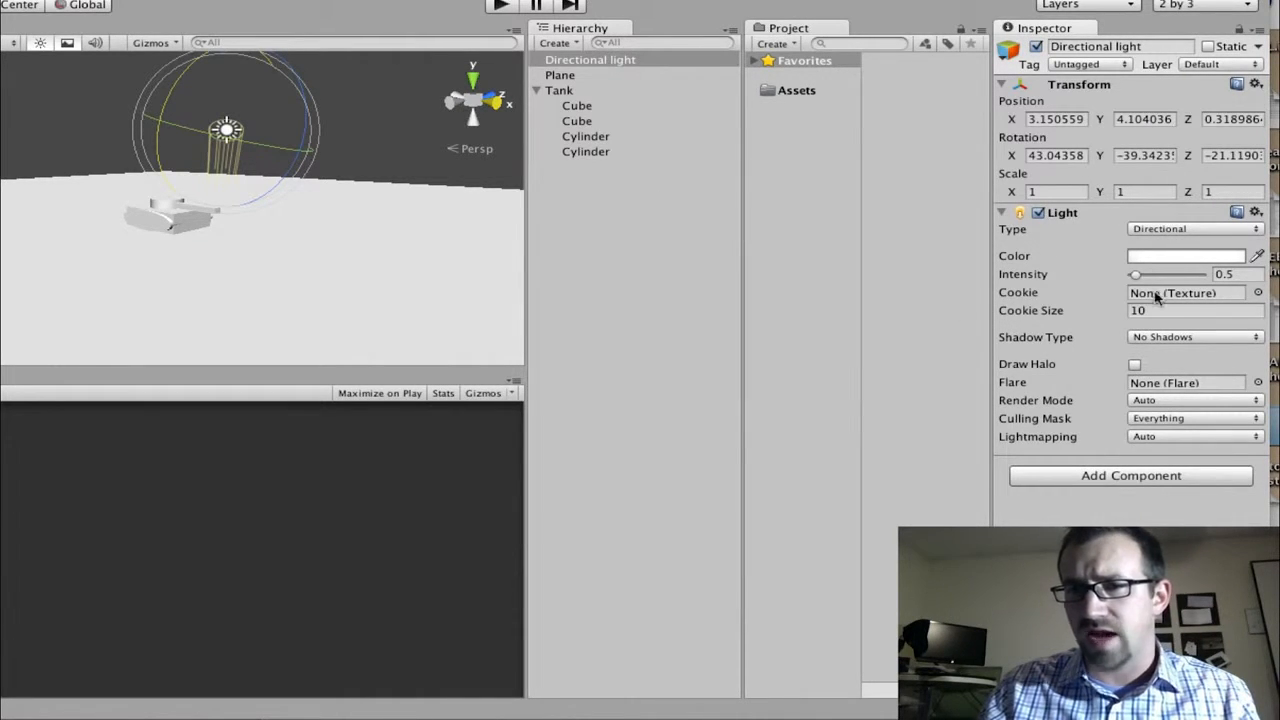
{"action": "mouse_move", "coordinate": [1151, 278]}
{"action": "left_mouse_down"}
{"action": "mouse_move", "coordinate": [1166, 278]}
{"action": "mouse_move", "coordinate": [1136, 286]}
{"action": "left_mouse_up"}
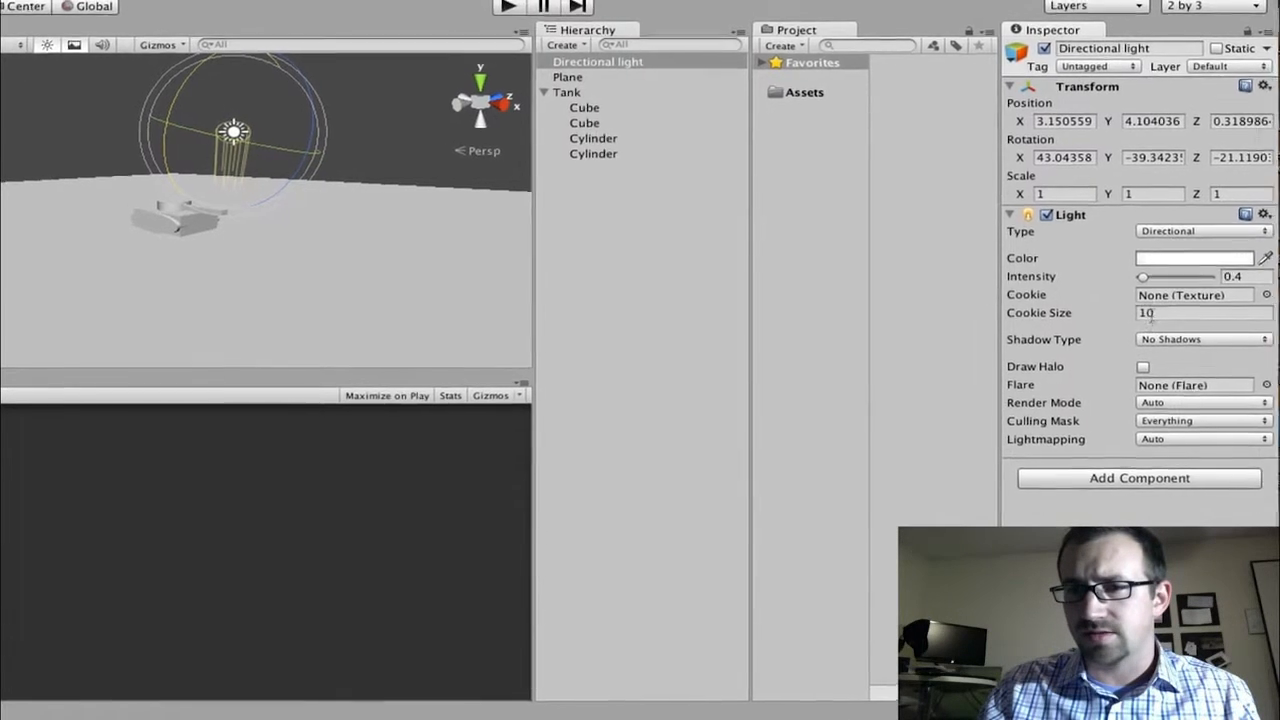
Step: Set the directional light's color to yellow with RGB 207, 225, 70
{"action": "left_click", "coordinate": [1185, 256]}
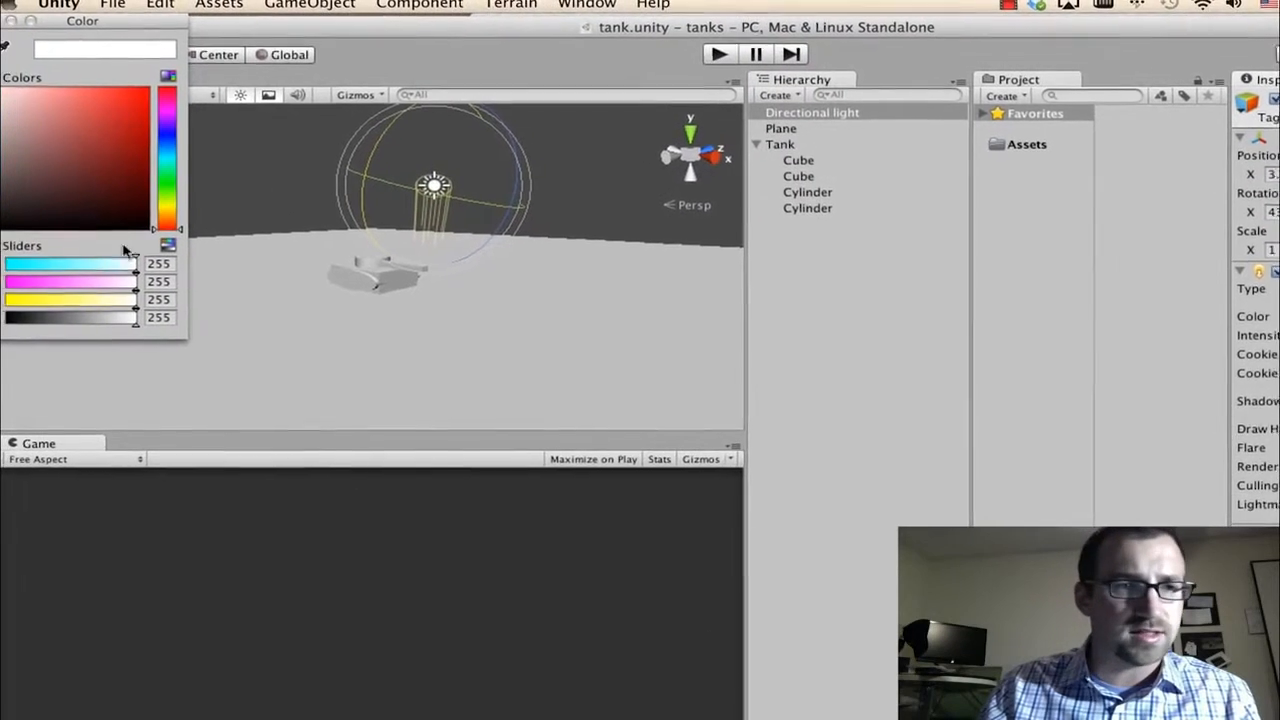
{"action": "left_click", "coordinate": [170, 212]}
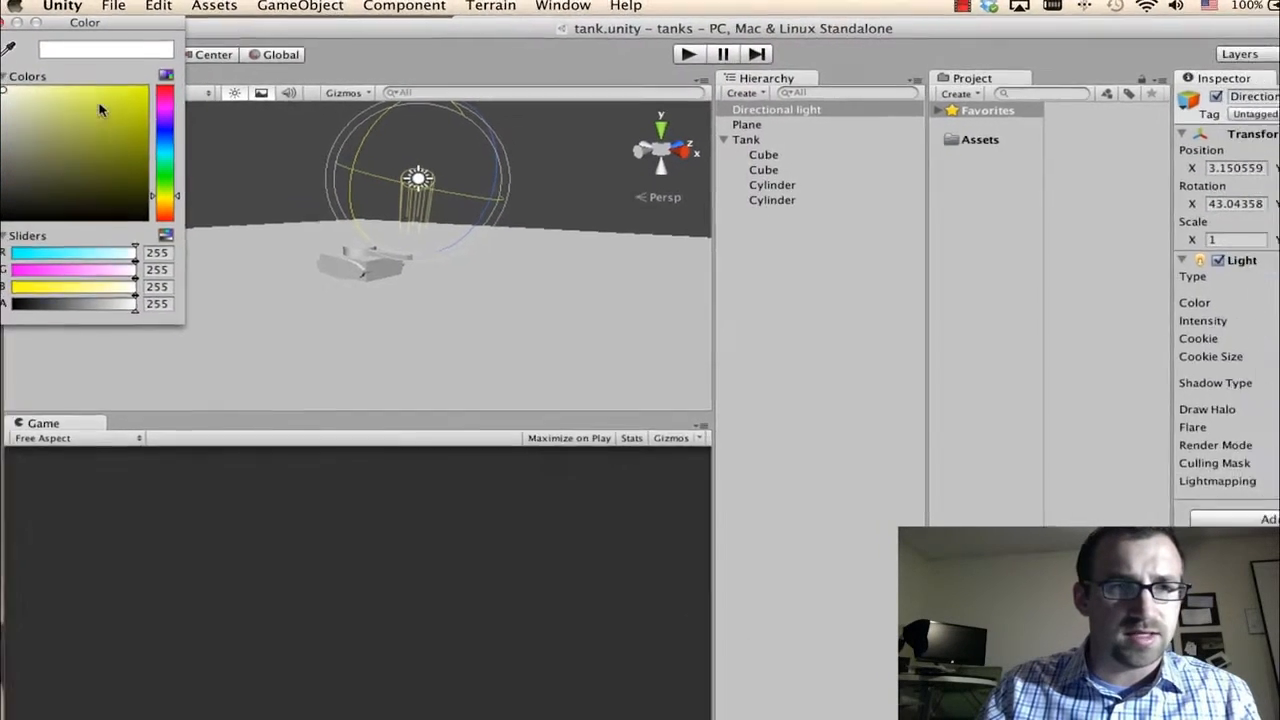
{"action": "left_click", "coordinate": [99, 106]}
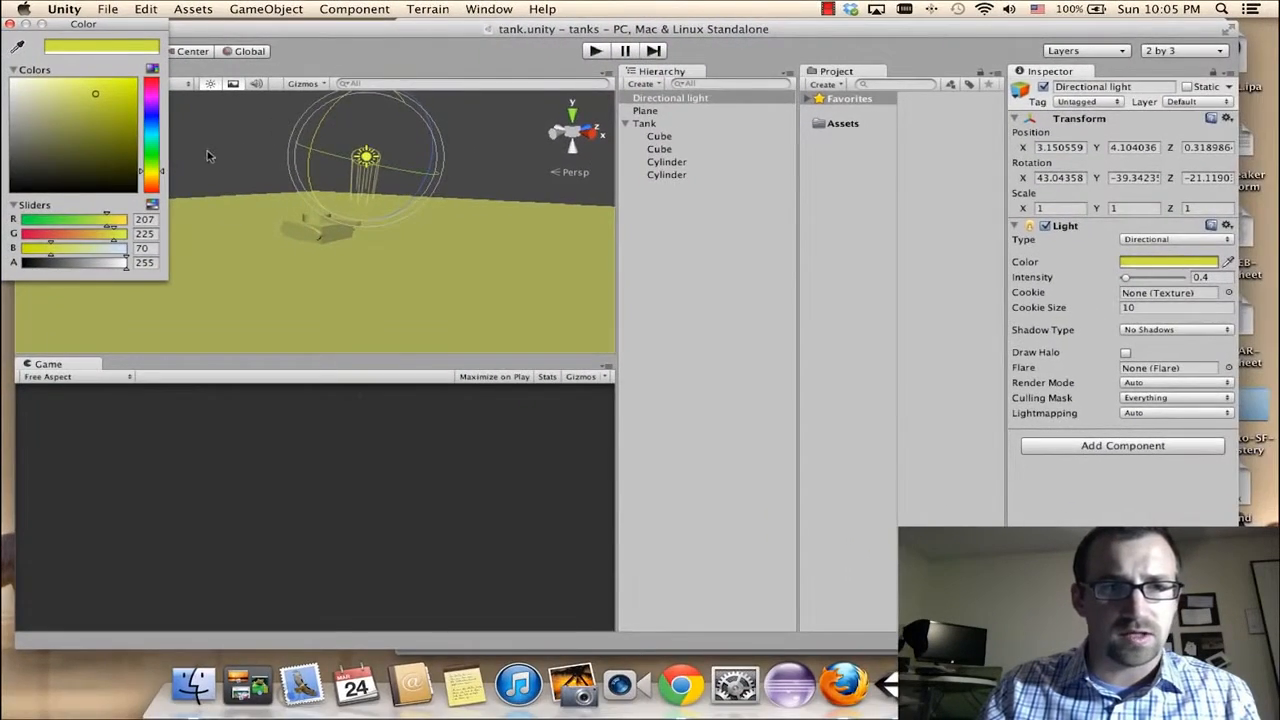
{"action": "left_click", "coordinate": [264, 143]}
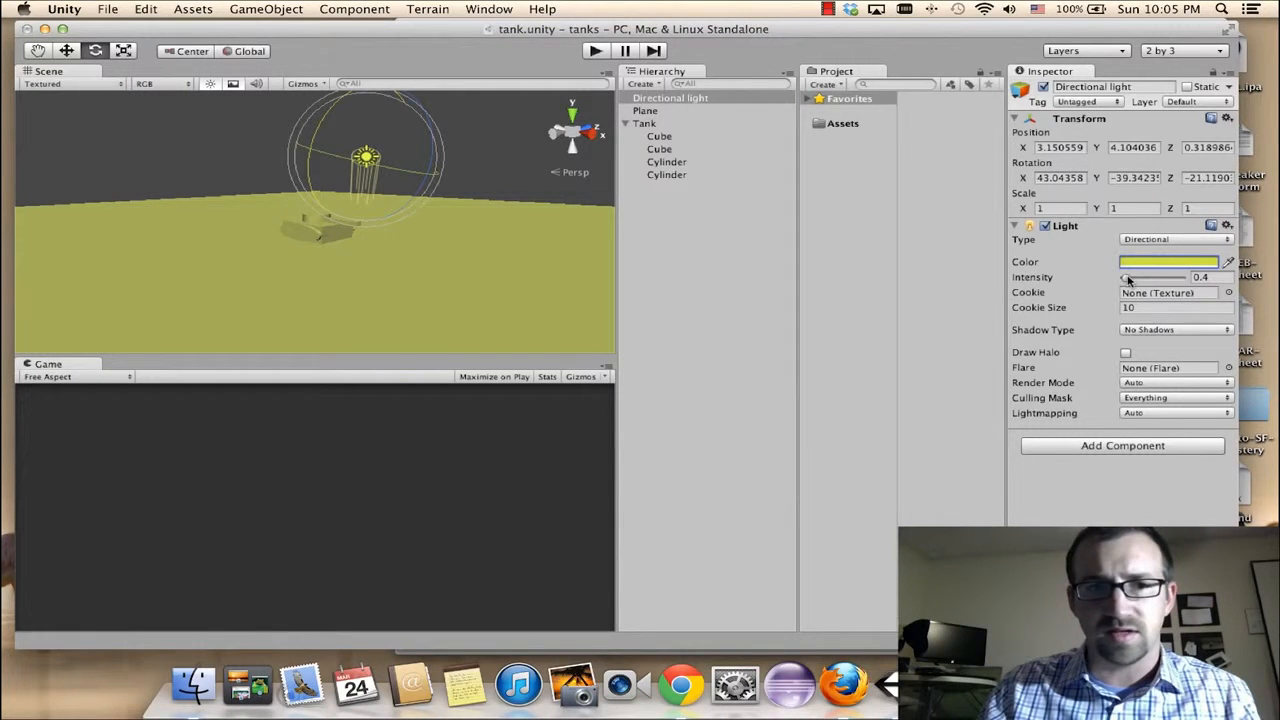
Step: Rotate the directional light to about X 38, Y -40, Z -30 and move it sideways away from the tank
{"action": "left_click_drag", "start_coordinate": [1125, 280], "coordinate": [1128, 280]}
{"action": "mouse_move", "coordinate": [394, 142]}
{"action": "left_mouse_down"}
{"action": "mouse_move", "coordinate": [415, 137]}
{"action": "mouse_move", "coordinate": [381, 116]}
{"action": "mouse_move", "coordinate": [410, 150]}
{"action": "left_mouse_up"}
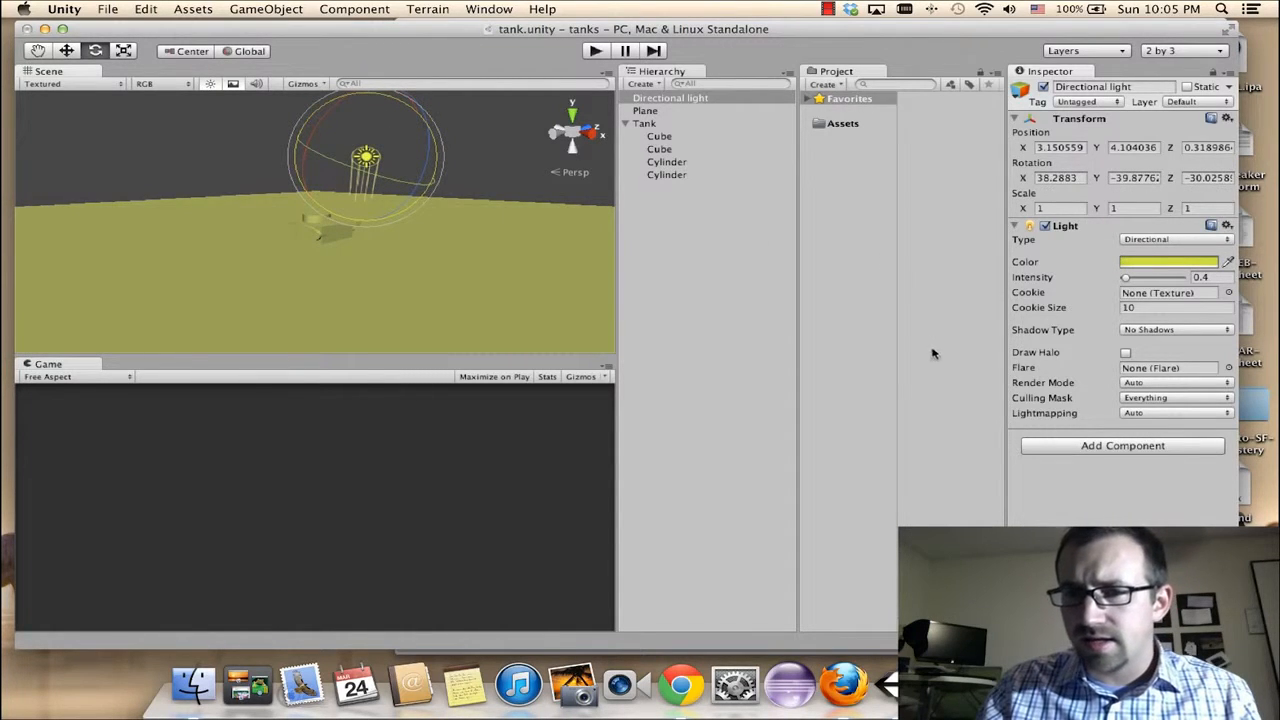
{"action": "left_click", "coordinate": [1126, 353]}
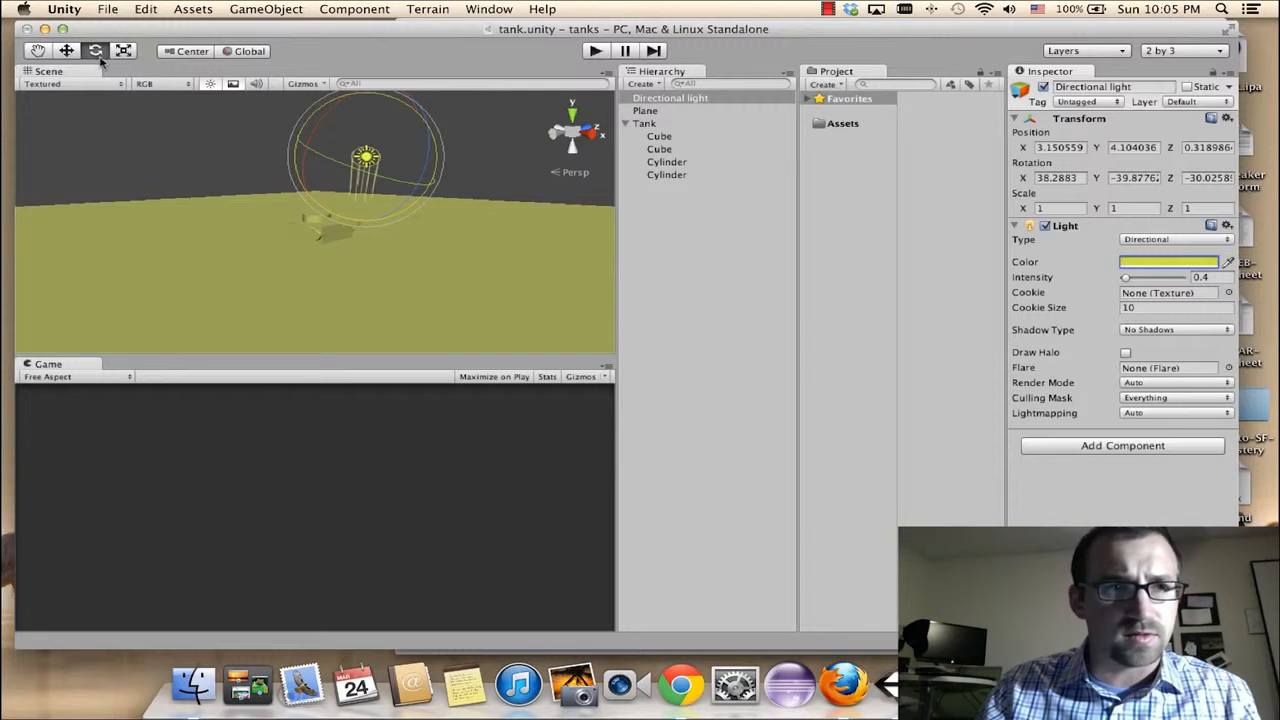
{"action": "left_click", "coordinate": [70, 52]}
{"action": "left_click_drag", "start_coordinate": [380, 156], "coordinate": [449, 157]}
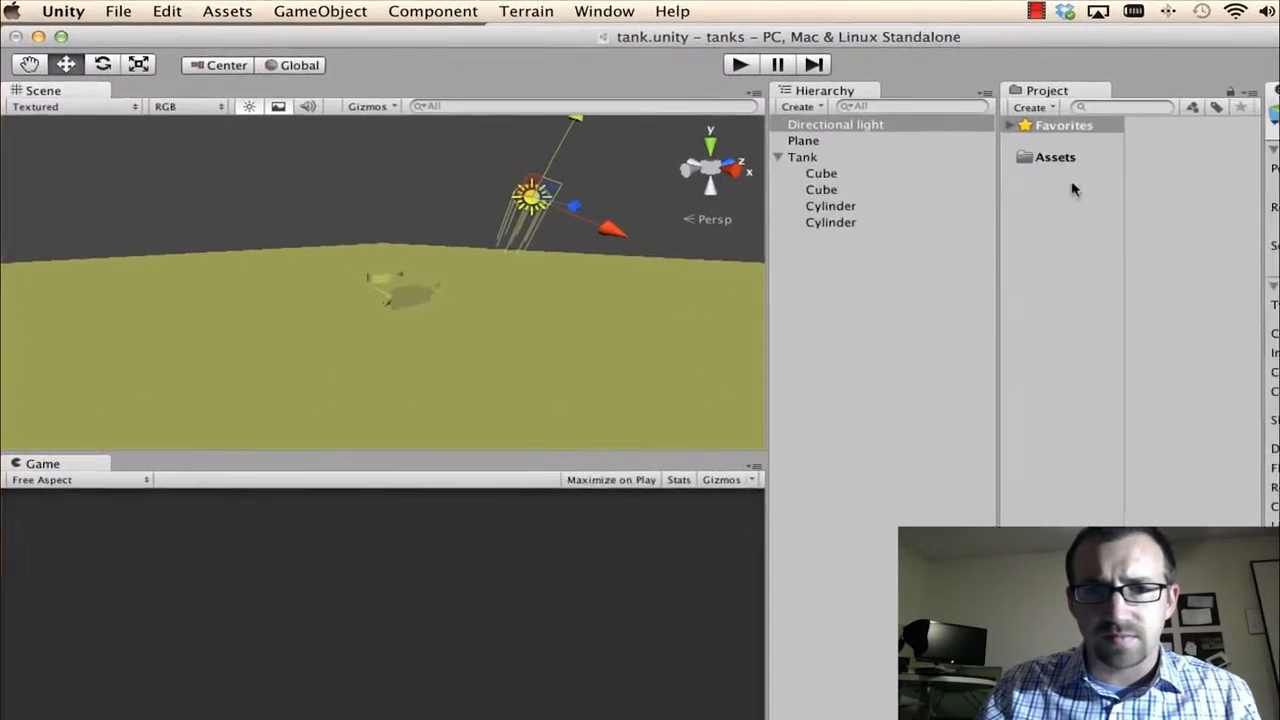
Step: Delete the directional light from the scene
{"action": "left_click", "coordinate": [742, 104]}
{"action": "right_click", "coordinate": [713, 100]}
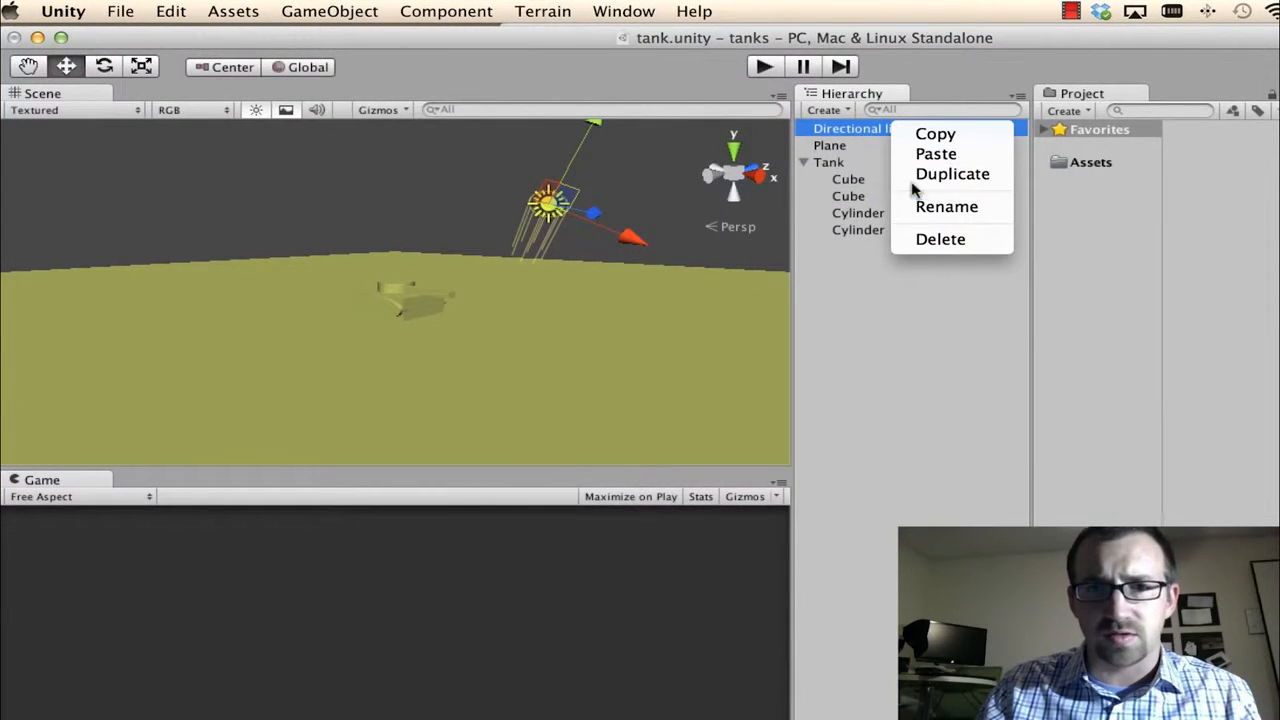
{"action": "left_click", "coordinate": [938, 240]}
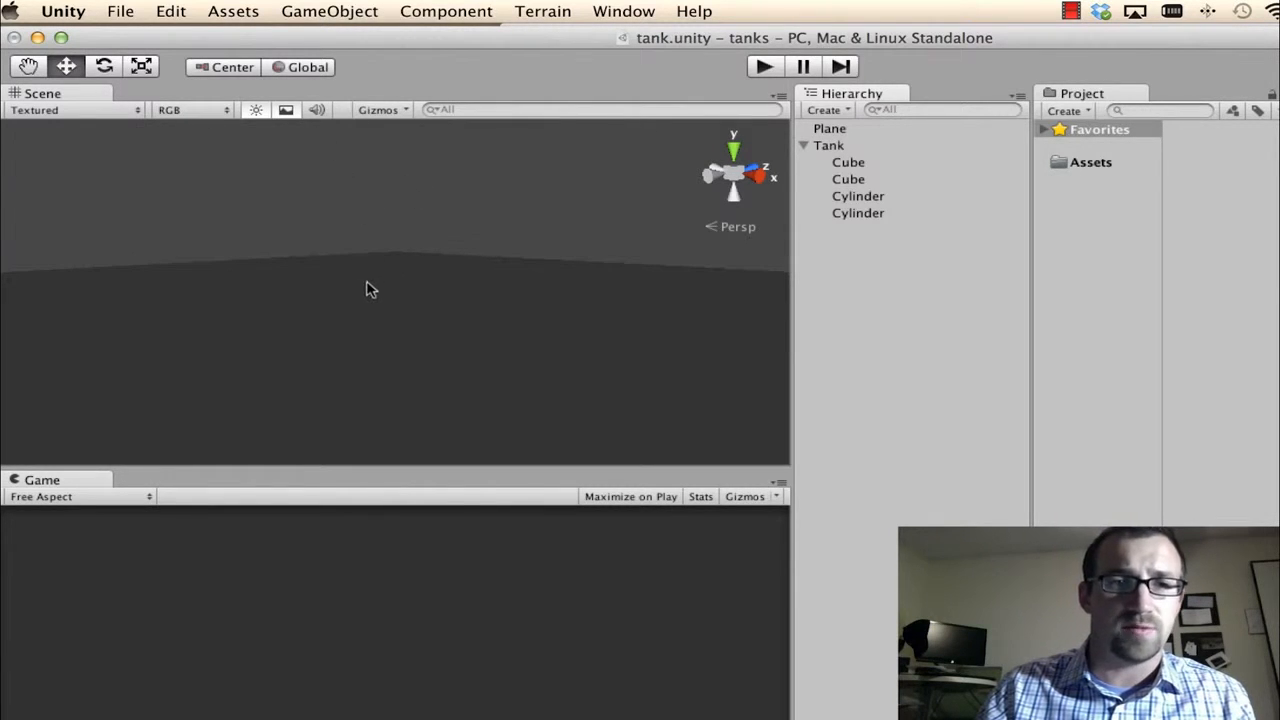
Step: Turn off scene lighting to examine the unlit tank on the plane, and turn the lighting back on
{"action": "left_click", "coordinate": [256, 112]}
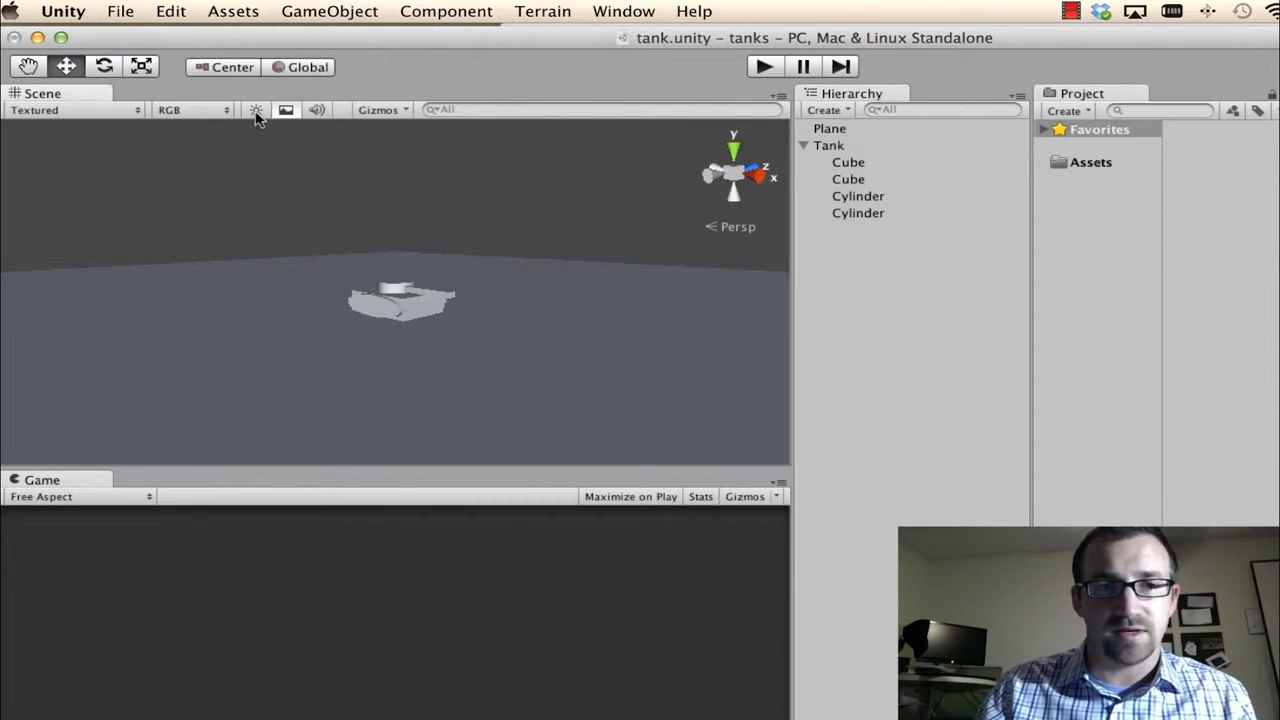
{"action": "scroll", "coordinate": [399, 238], "scroll_direction": "up", "scroll_amount": 5}
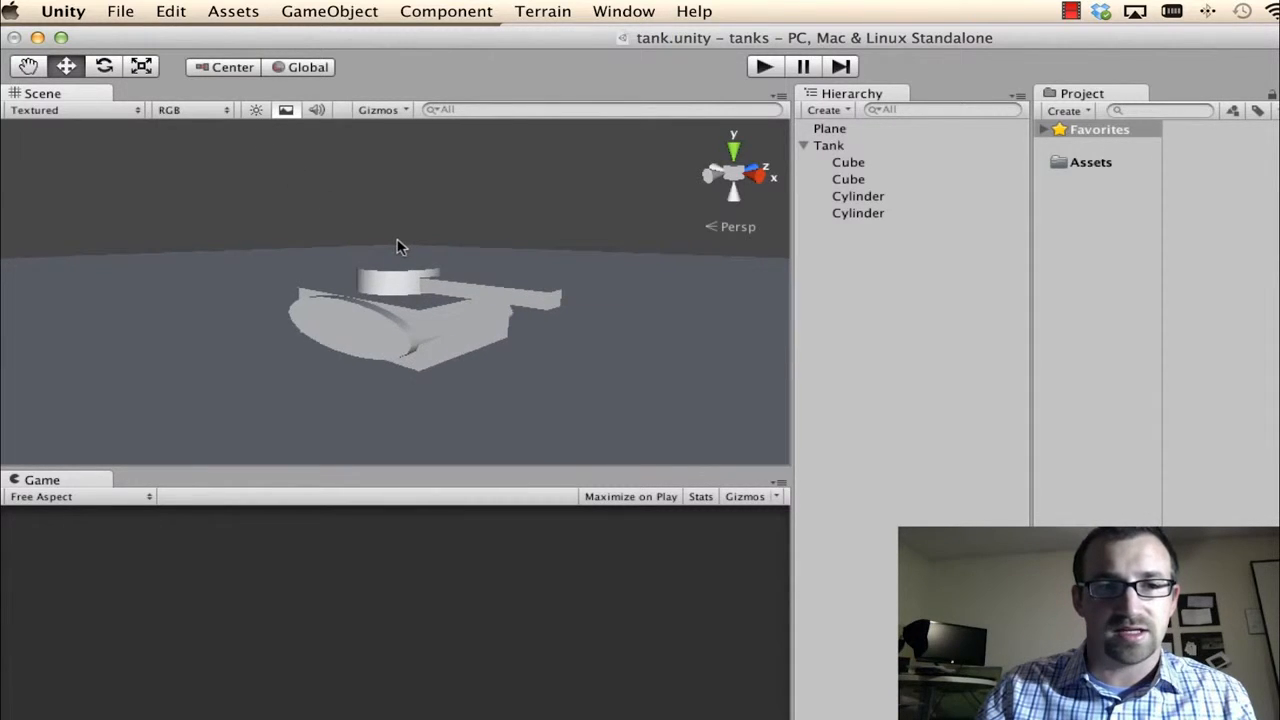
{"action": "scroll", "coordinate": [394, 240], "scroll_direction": "up", "scroll_amount": 2}
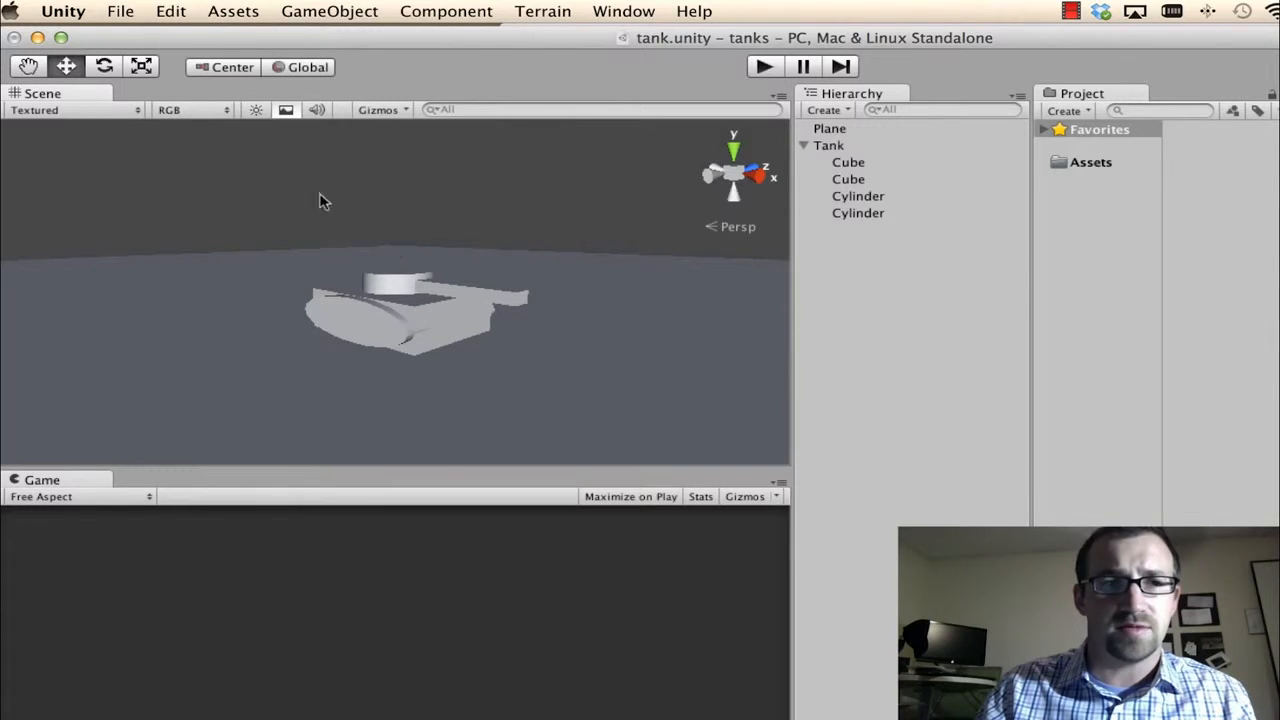
{"action": "left_click", "coordinate": [255, 112]}
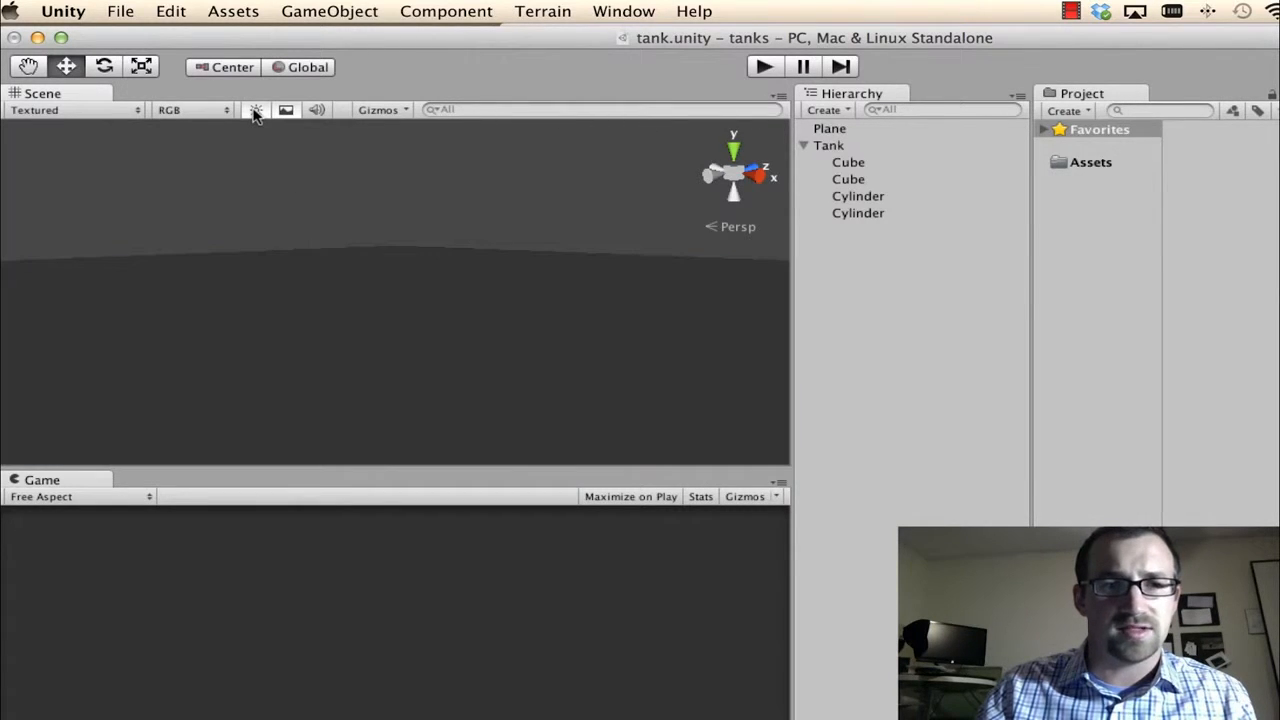
Step: Add a point light and move it above the tank
{"action": "left_click", "coordinate": [330, 11]}
{"action": "mouse_move", "coordinate": [370, 58]}
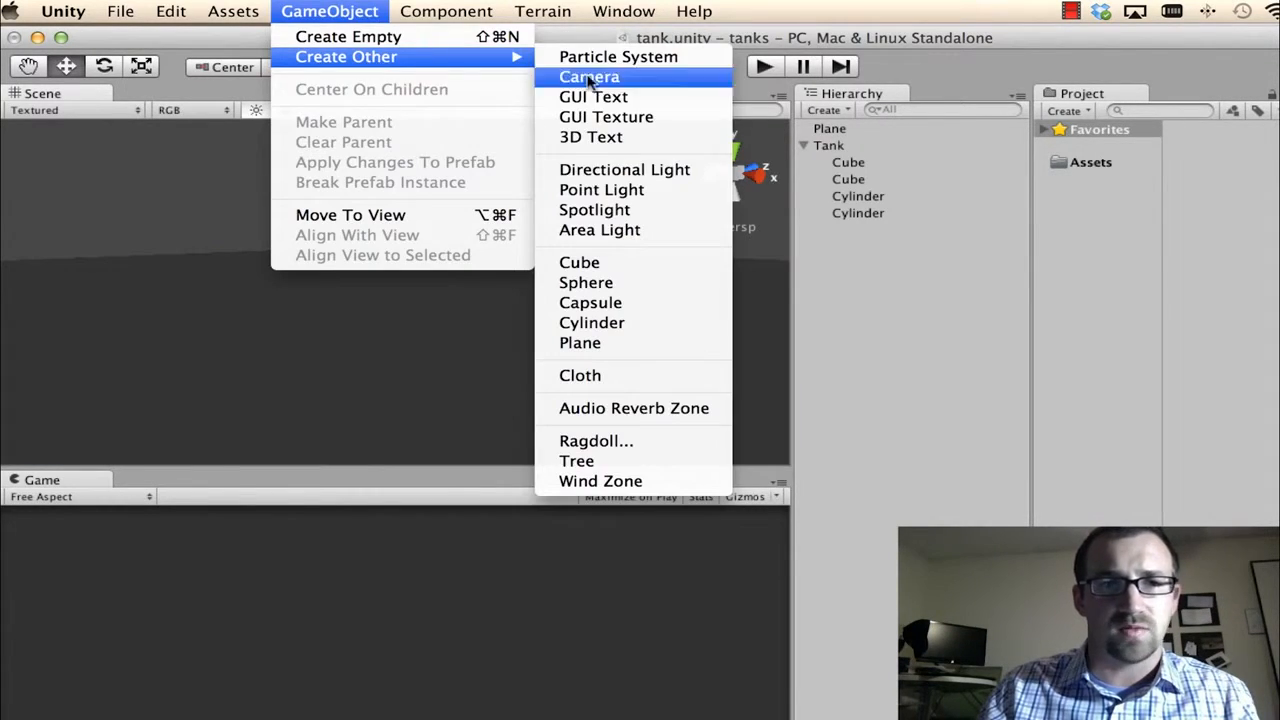
{"action": "left_click", "coordinate": [638, 190]}
{"action": "left_click_drag", "start_coordinate": [394, 232], "coordinate": [424, 186]}
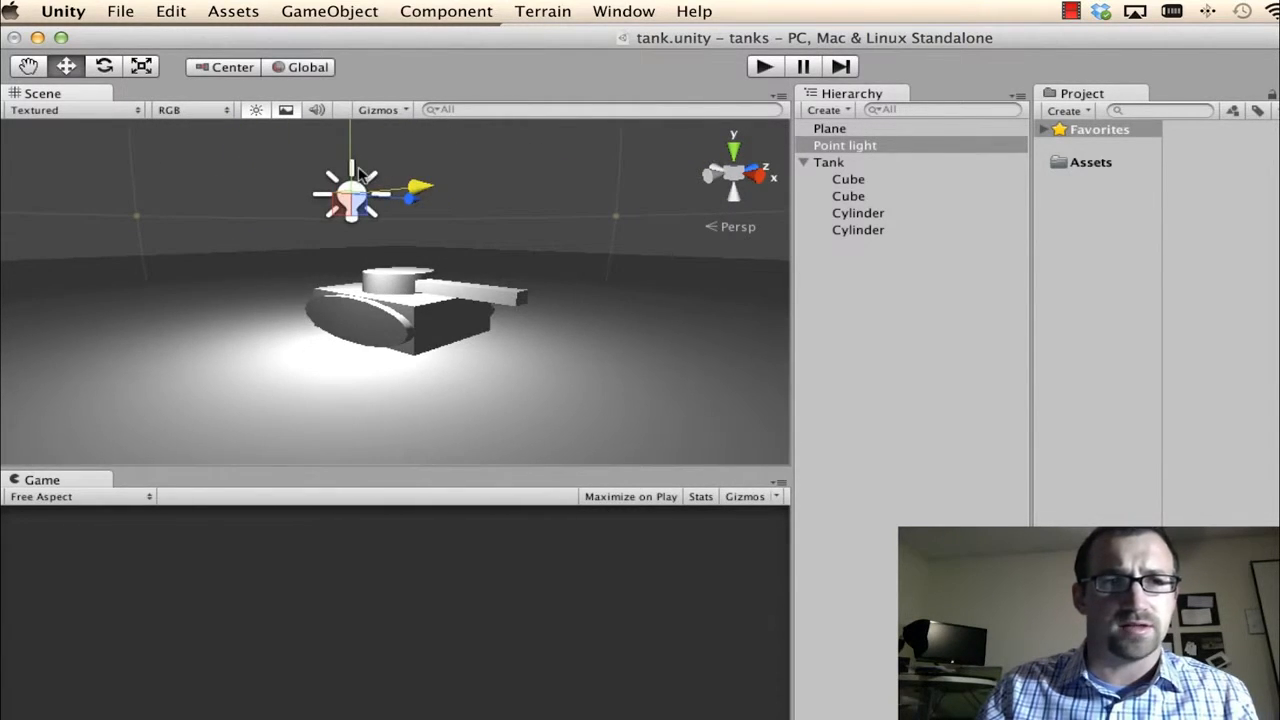
Step: Rotate the point light to about X 40, Y -37, Z -57 and raise its intensity to 1.2
{"action": "key", "text": "e"}
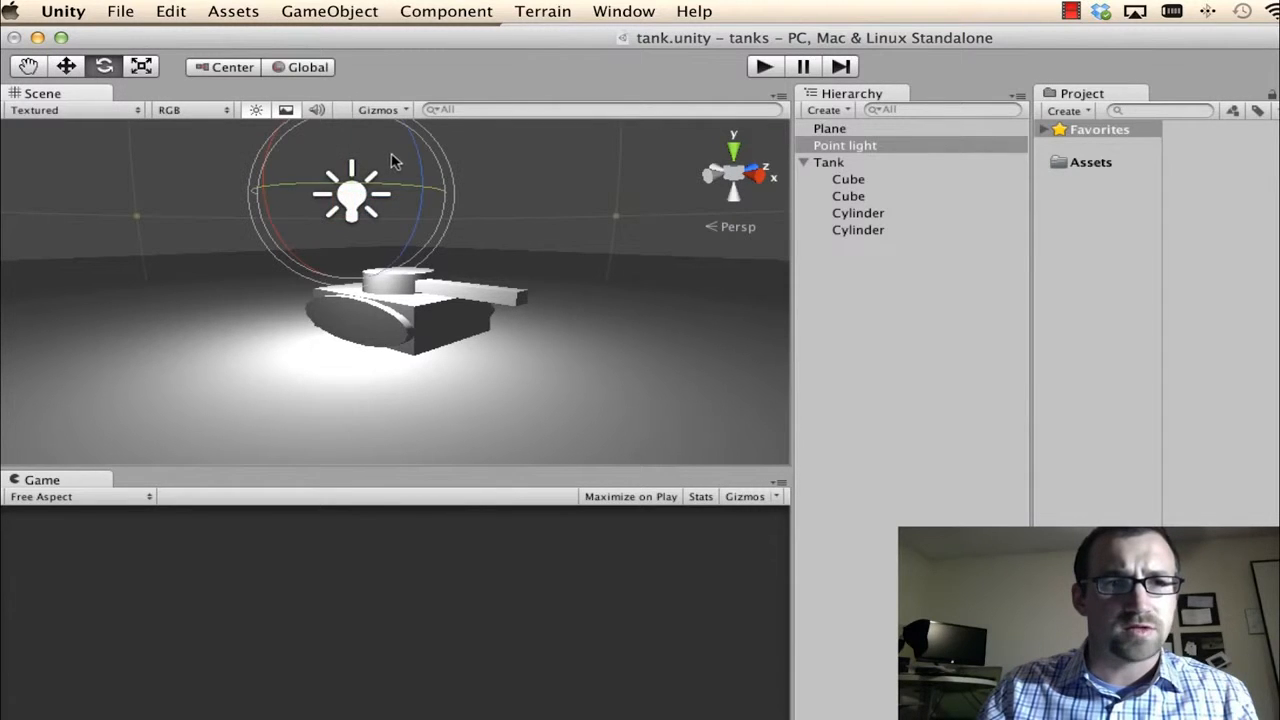
{"action": "left_click_drag", "start_coordinate": [326, 117], "coordinate": [410, 198]}
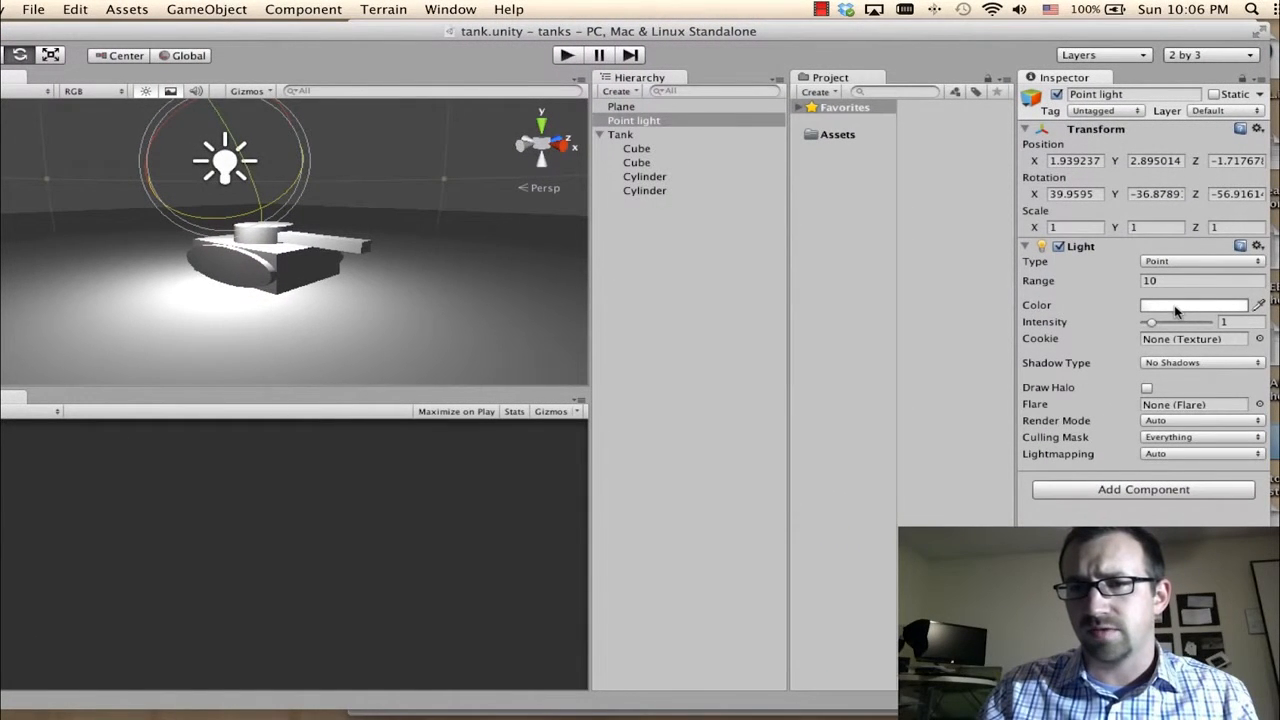
{"action": "mouse_move", "coordinate": [1152, 322]}
{"action": "left_mouse_down"}
{"action": "mouse_move", "coordinate": [1172, 322]}
{"action": "mouse_move", "coordinate": [1156, 322]}
{"action": "left_mouse_up"}
Step: Compare ranges of 5 and 10 on the point light, leave the range at 5, and raise the intensity to 1.8
{"action": "left_click", "coordinate": [1160, 281]}
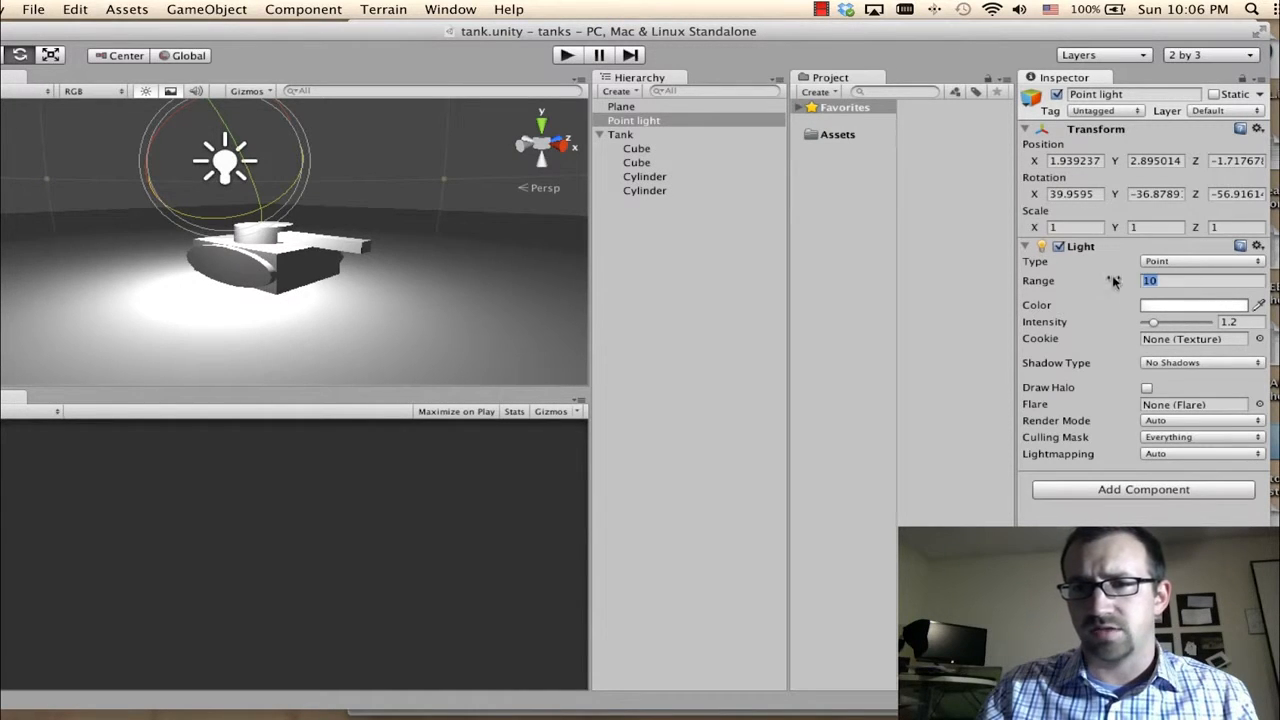
{"action": "type", "text": "5"}
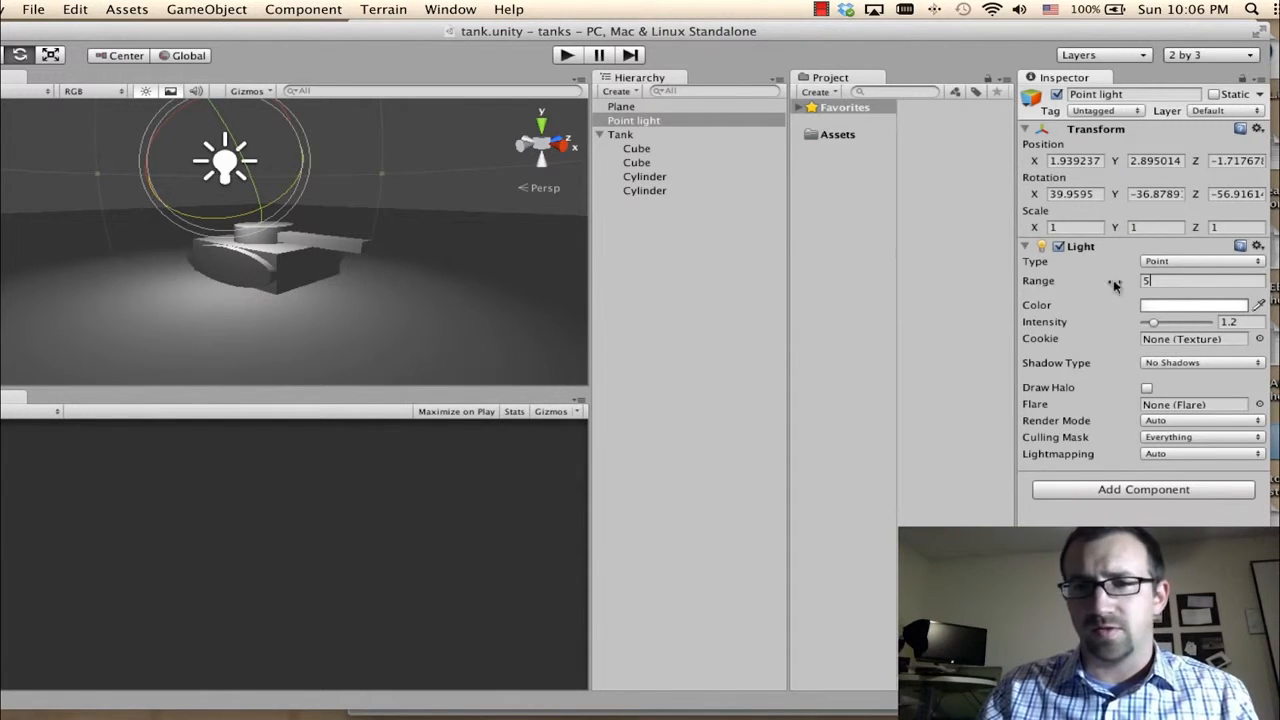
{"action": "type", "text": "10"}
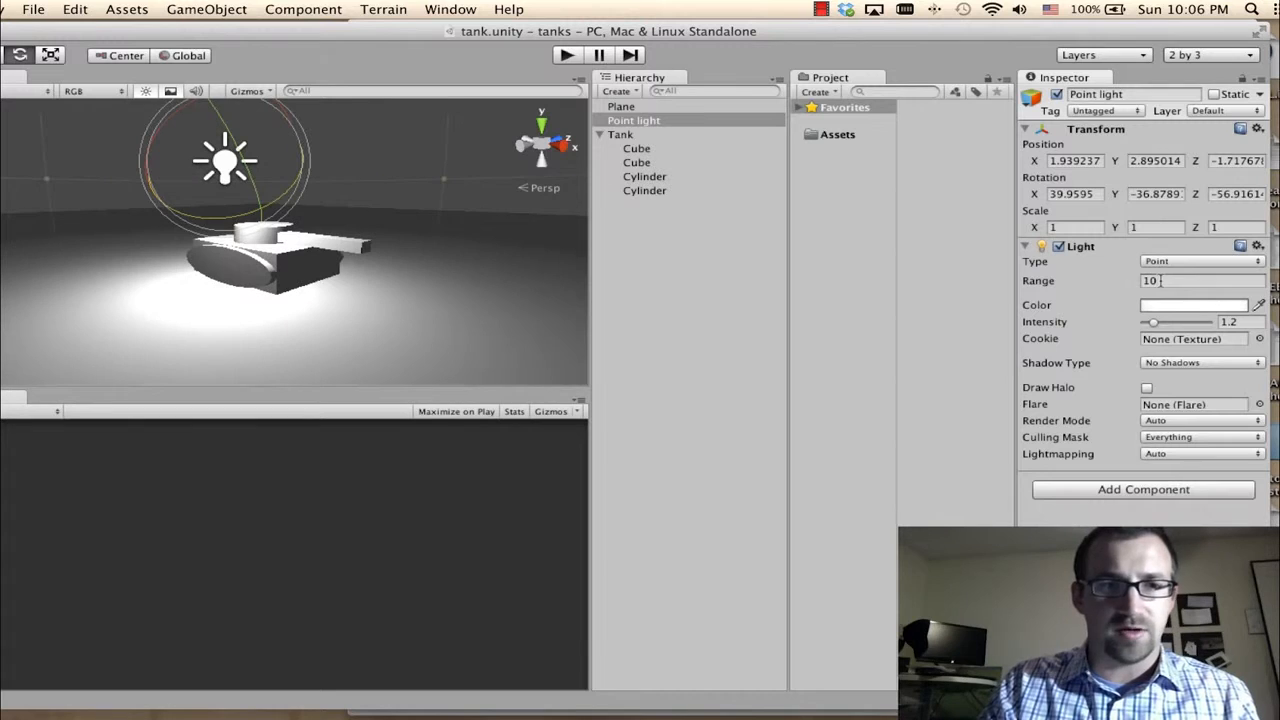
{"action": "double_click", "coordinate": [1153, 281]}
{"action": "type", "text": "5"}
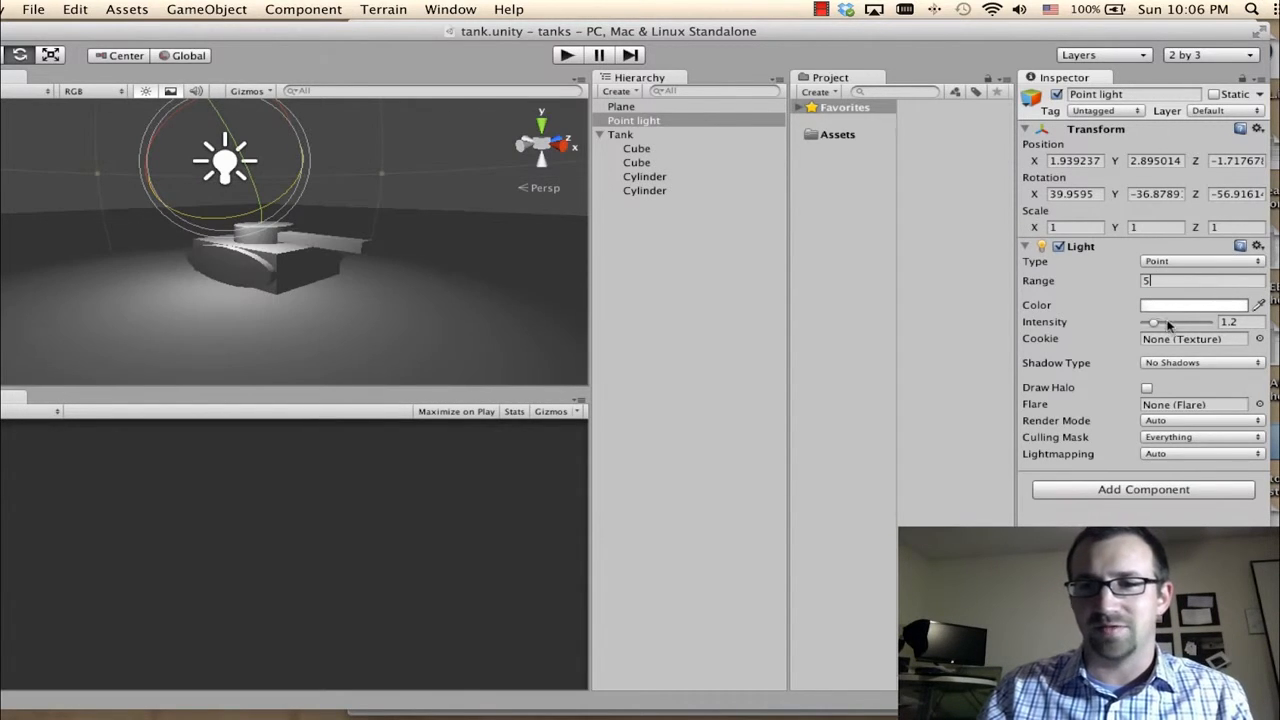
{"action": "left_click_drag", "start_coordinate": [1168, 325], "coordinate": [1163, 327]}
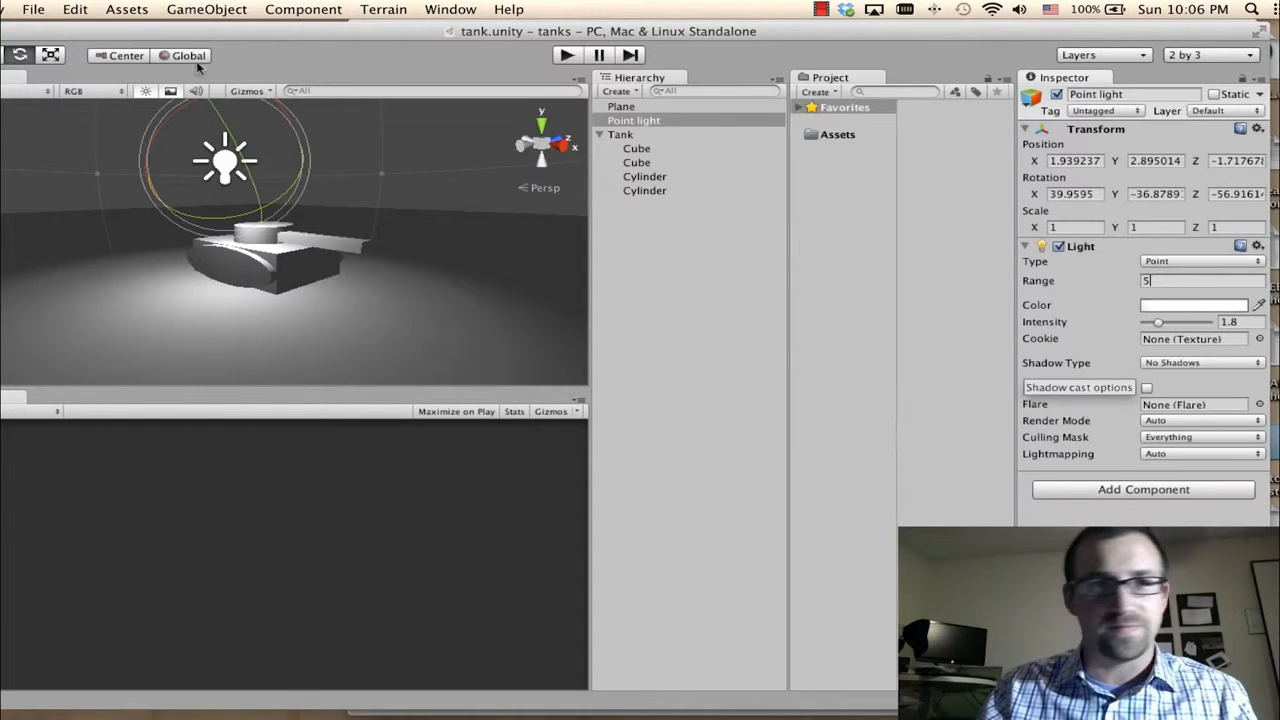
Step: Delete the point light from the scene
{"action": "left_click", "coordinate": [648, 121]}
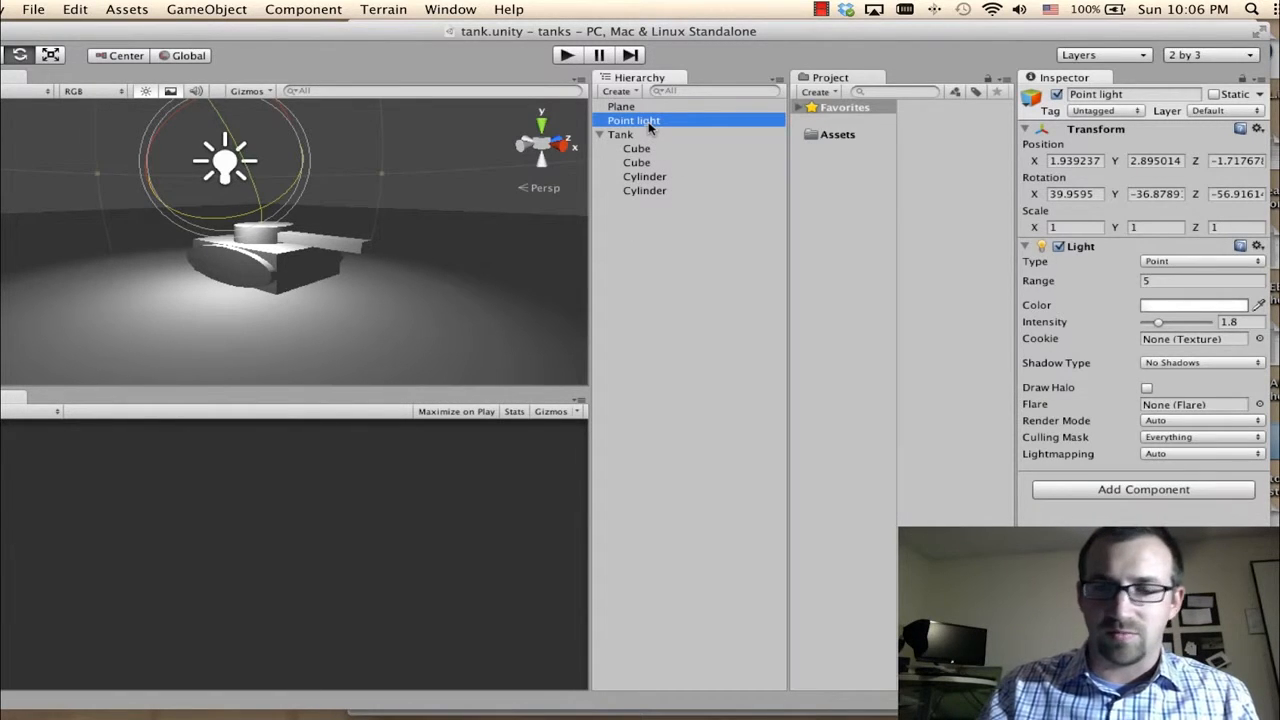
{"action": "right_click", "coordinate": [648, 124]}
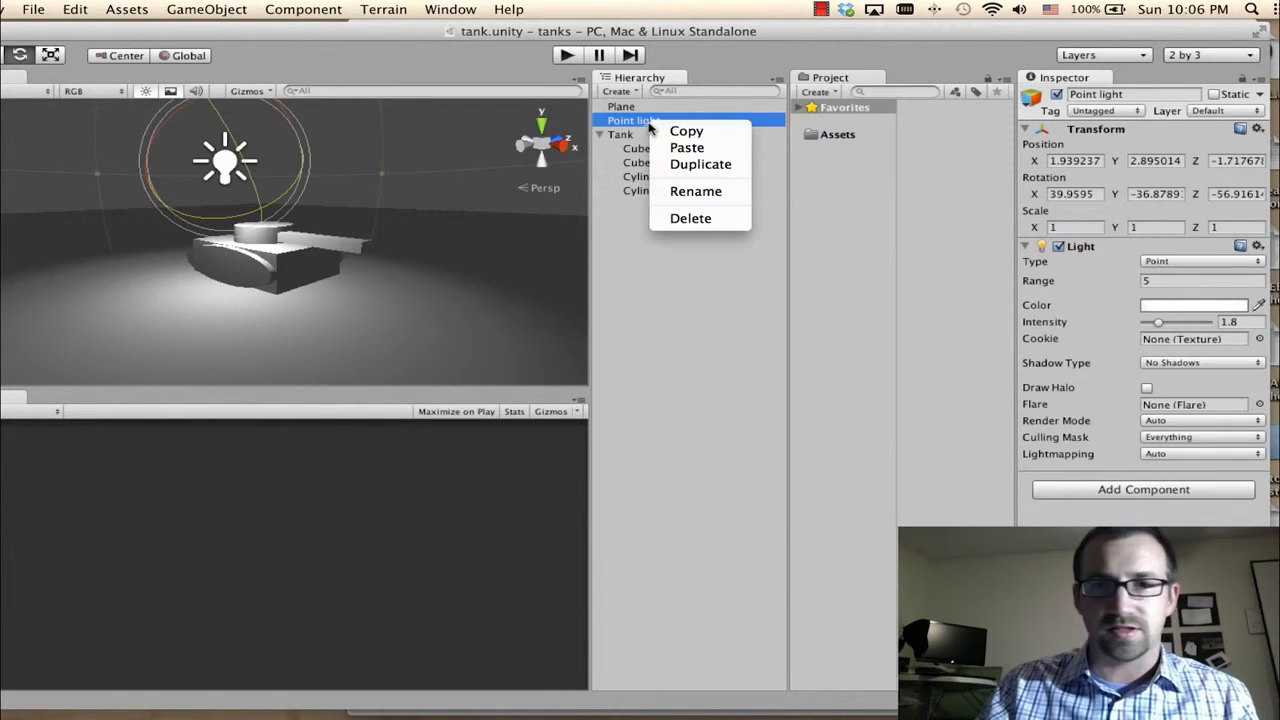
{"action": "left_click", "coordinate": [692, 214]}
Step: Add a spotlight to the scene and raise it above the tank
{"action": "left_click", "coordinate": [212, 10]}
{"action": "mouse_move", "coordinate": [220, 50]}
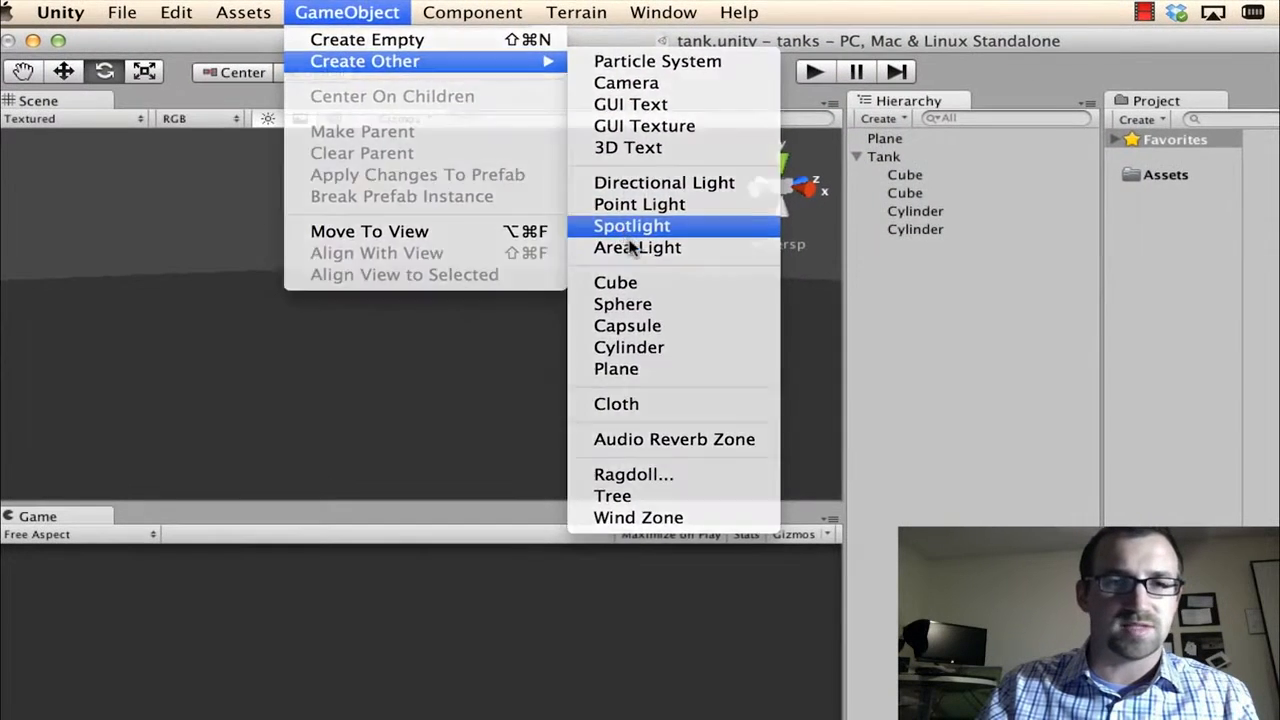
{"action": "left_click", "coordinate": [426, 173]}
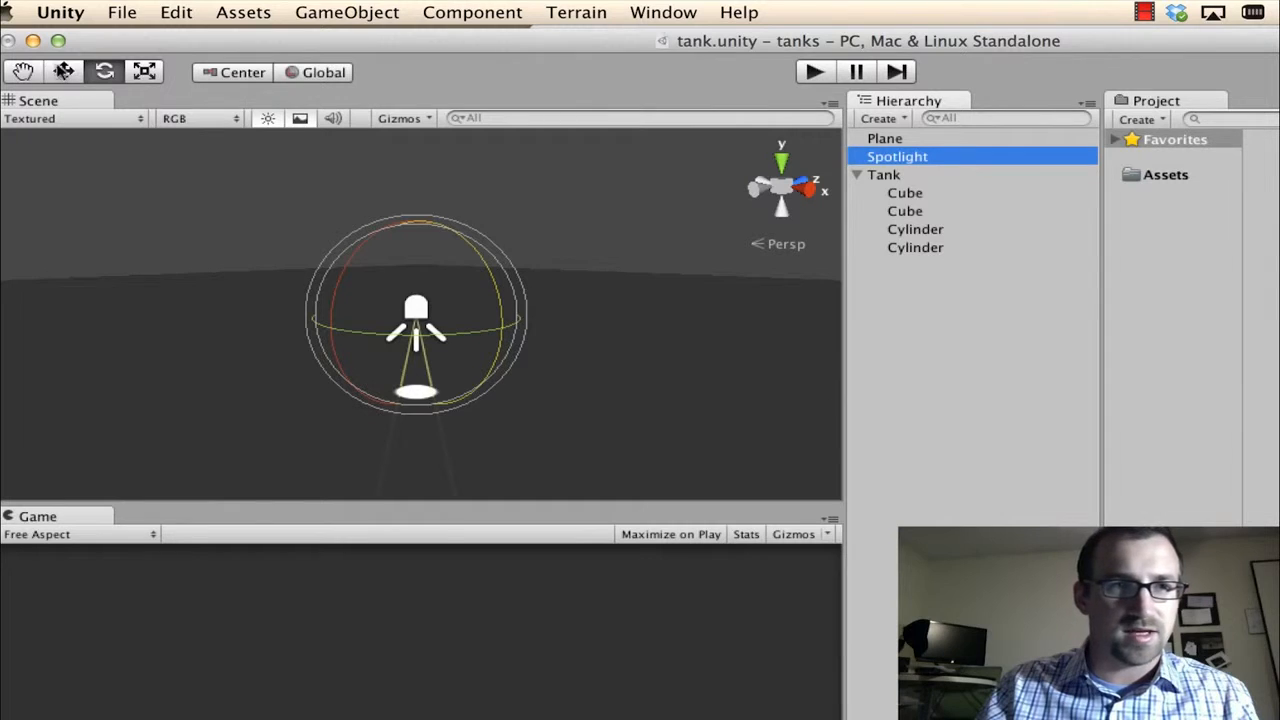
{"action": "left_click", "coordinate": [63, 71]}
{"action": "left_click_drag", "start_coordinate": [405, 252], "coordinate": [416, 166]}
Step: Tilt the spotlight to about X 41, Y 90, Z 90 to aim ahead of the tank, and lower it to about Y 1.6
{"action": "left_click", "coordinate": [104, 71]}
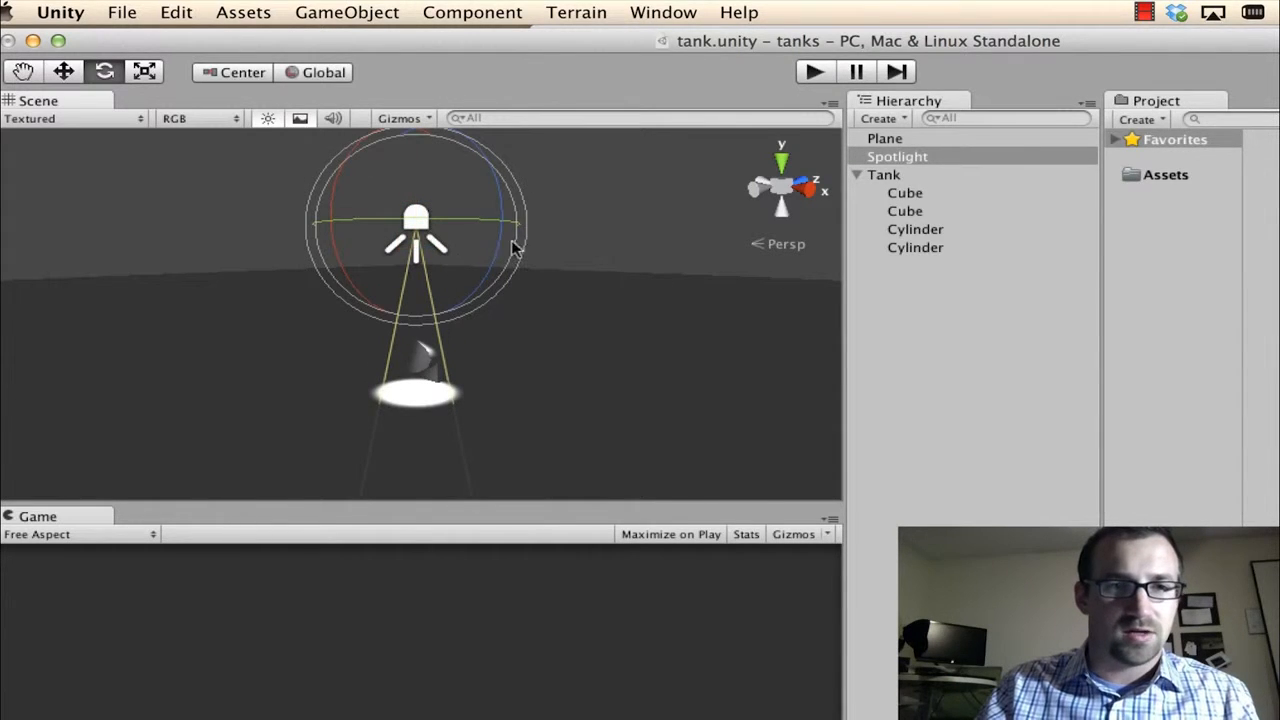
{"action": "left_click_drag", "start_coordinate": [512, 247], "coordinate": [68, 86]}
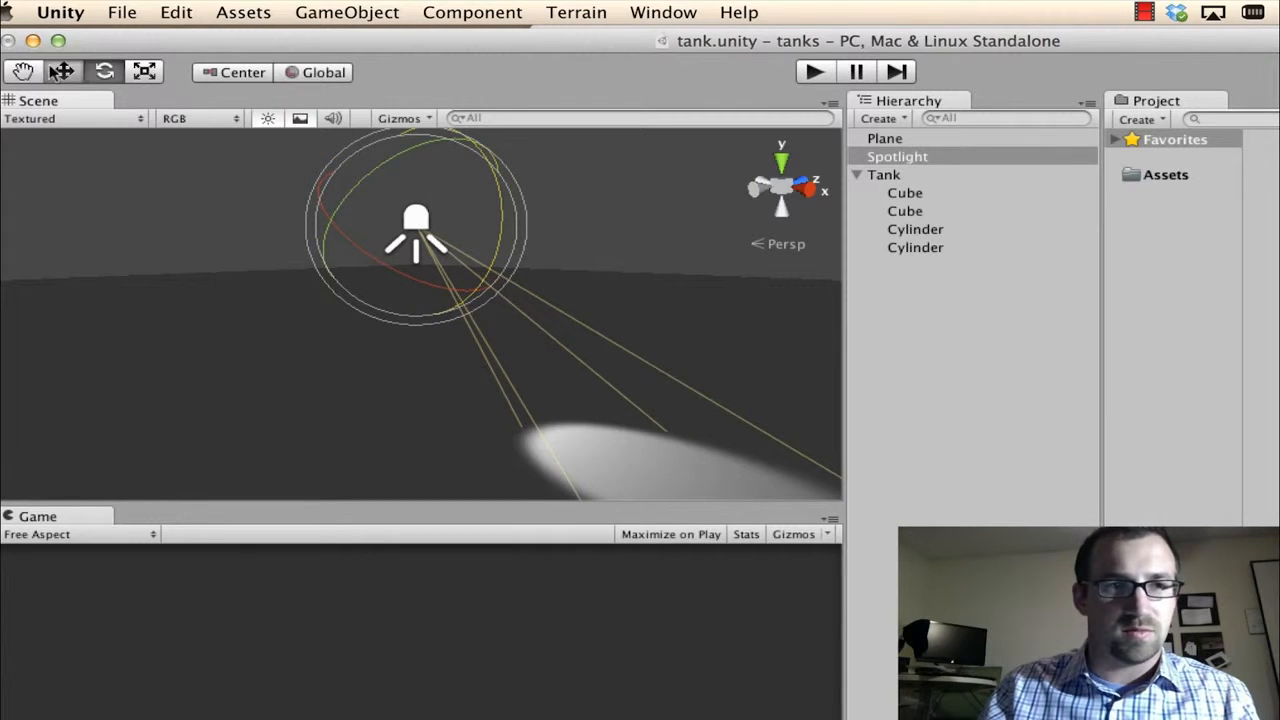
{"action": "left_click", "coordinate": [60, 72]}
{"action": "left_click", "coordinate": [397, 189]}
{"action": "left_click", "coordinate": [418, 250]}
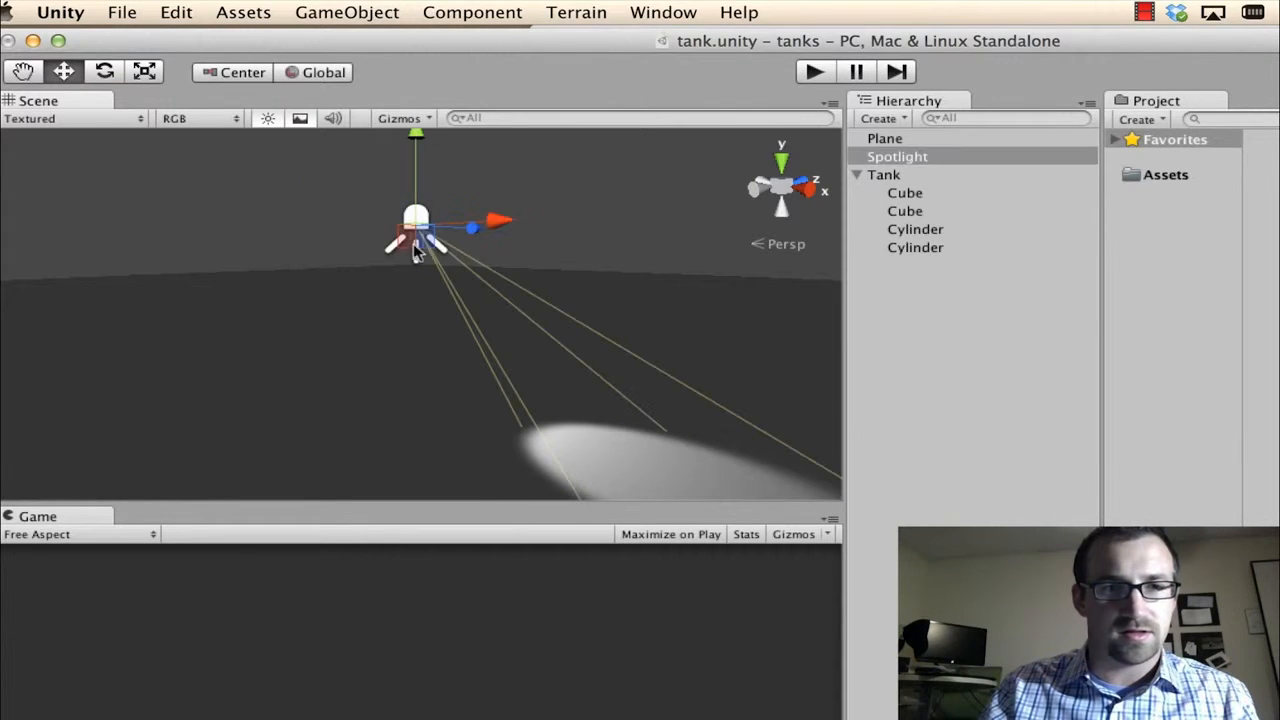
{"action": "left_click_drag", "start_coordinate": [418, 167], "coordinate": [392, 233]}
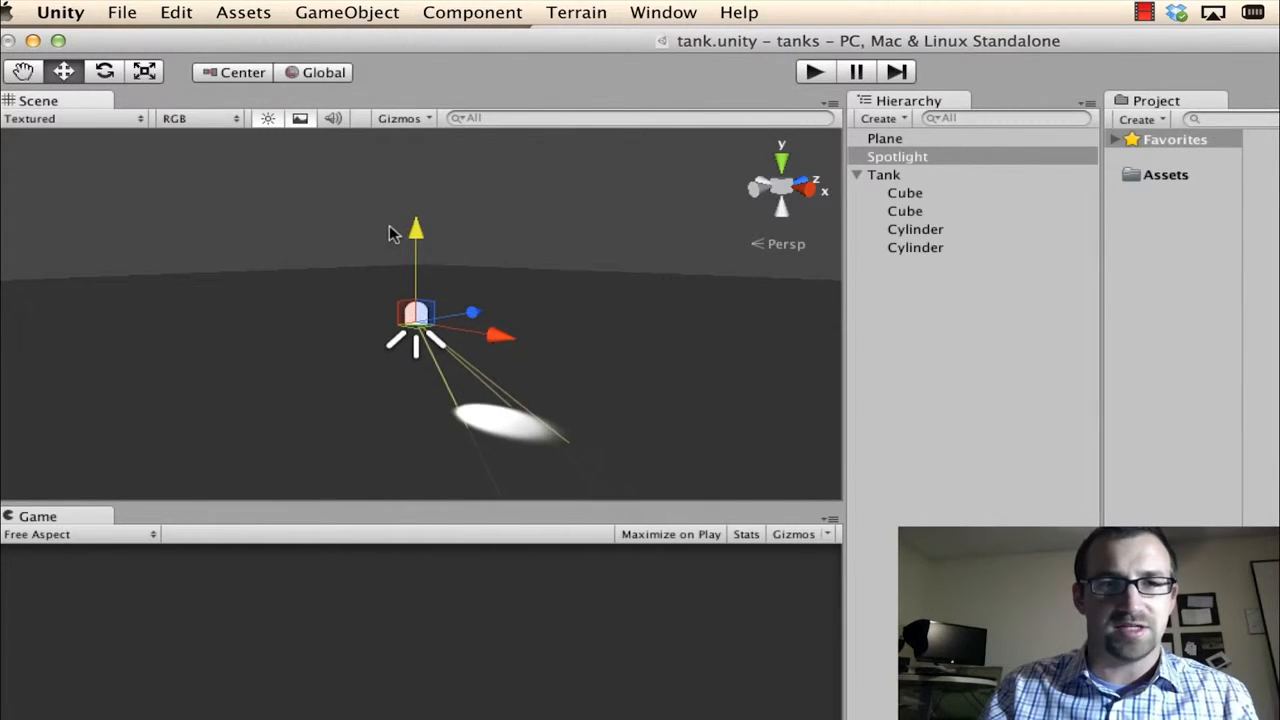
Step: Add a directional light, raise it to about Y 3.36, and move it away from the tank to about Z -5.38
{"action": "left_click", "coordinate": [340, 12]}
{"action": "mouse_move", "coordinate": [343, 61]}
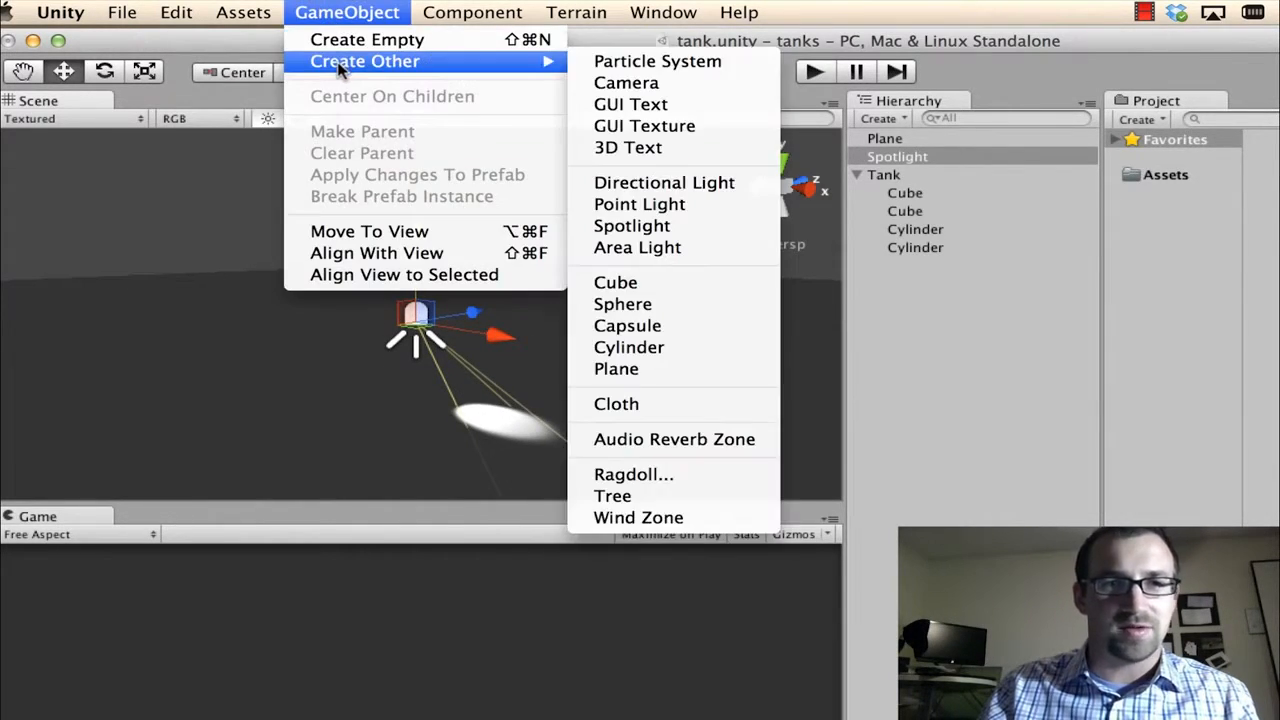
{"action": "left_click", "coordinate": [665, 185]}
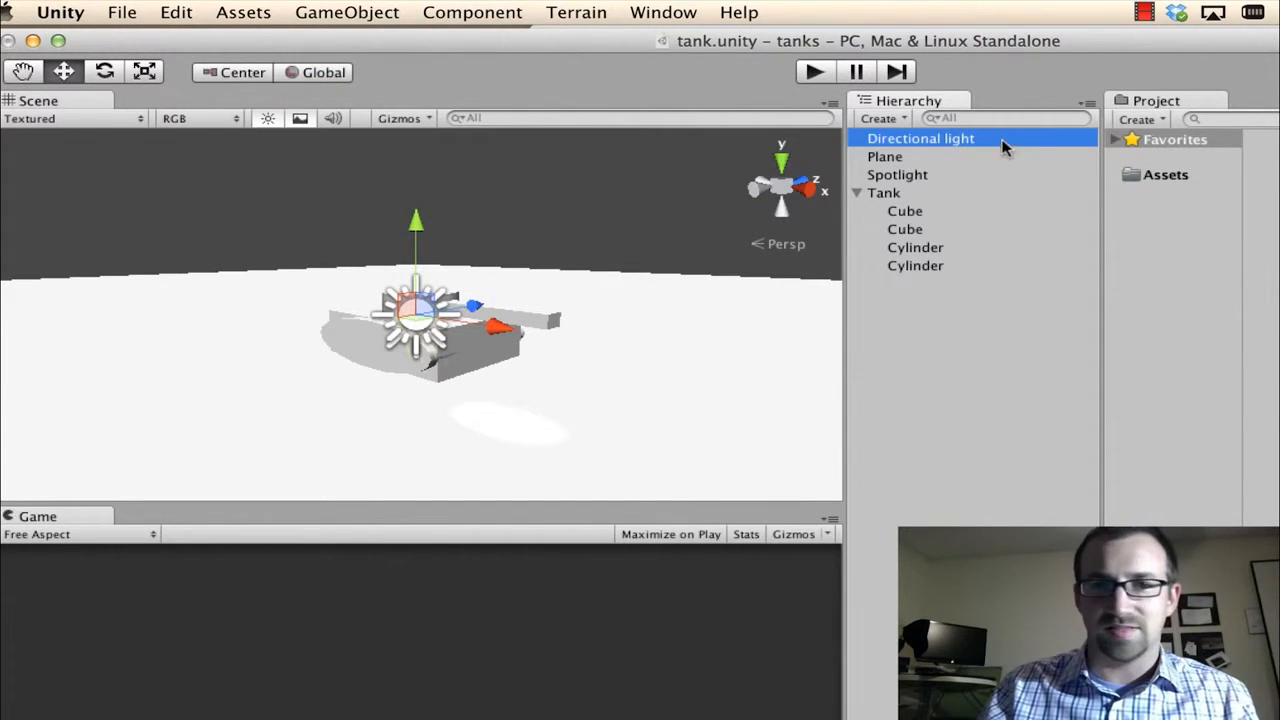
{"action": "left_click", "coordinate": [936, 139]}
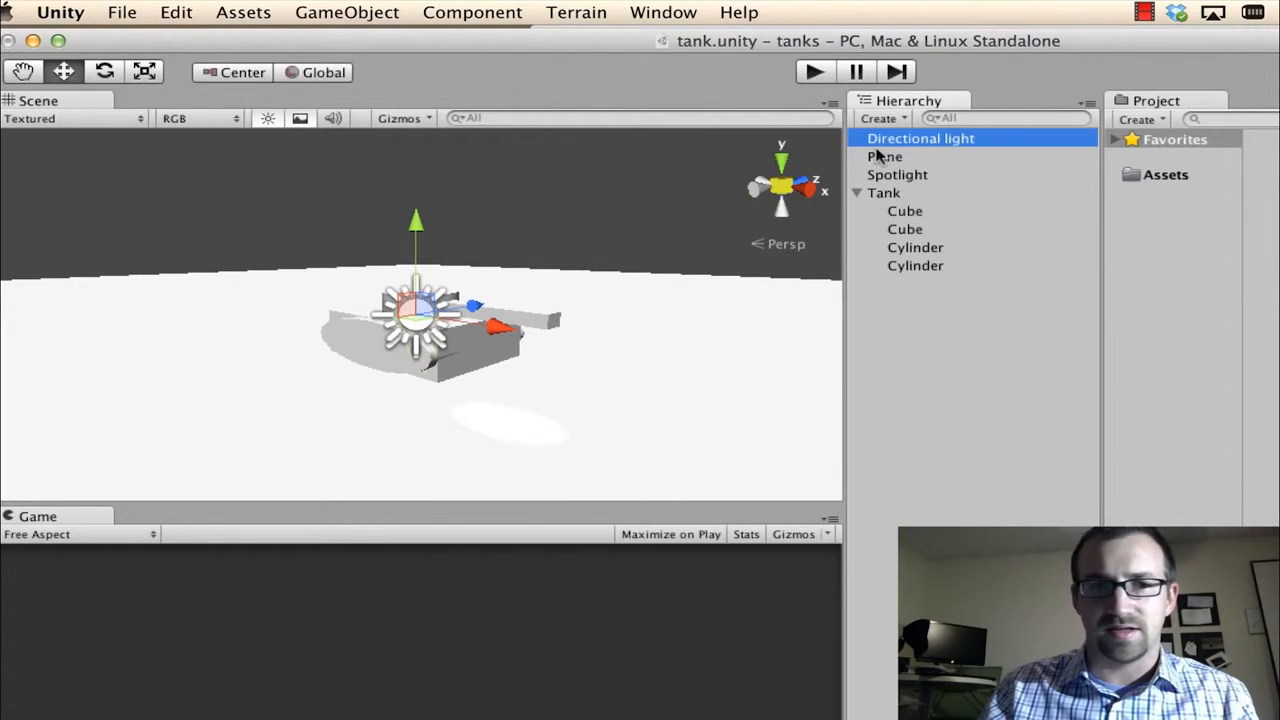
{"action": "scroll", "coordinate": [618, 237], "scroll_direction": "up", "scroll_amount": 3}
{"action": "scroll", "coordinate": [518, 224], "scroll_direction": "down", "scroll_amount": 4}
{"action": "scroll", "coordinate": [518, 229], "scroll_direction": "down", "scroll_amount": 3}
{"action": "left_click_drag", "start_coordinate": [418, 222], "coordinate": [386, 145]}
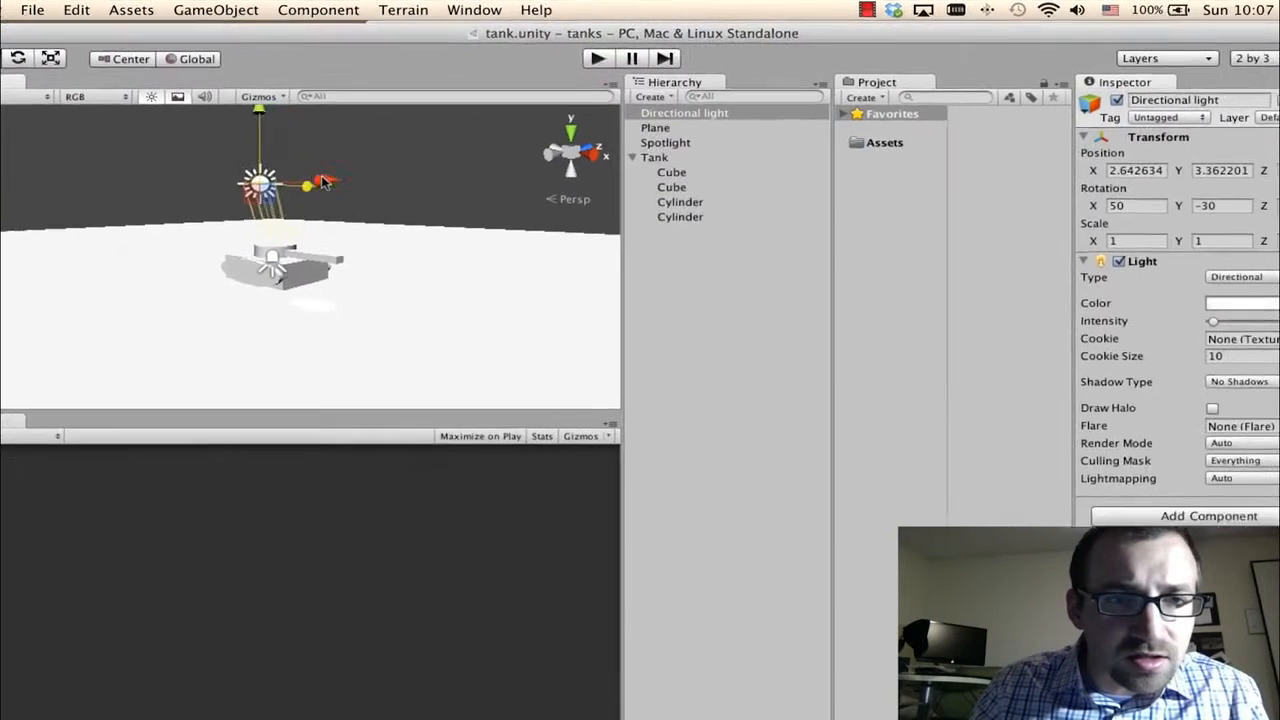
{"action": "left_click_drag", "start_coordinate": [322, 181], "coordinate": [192, 171]}
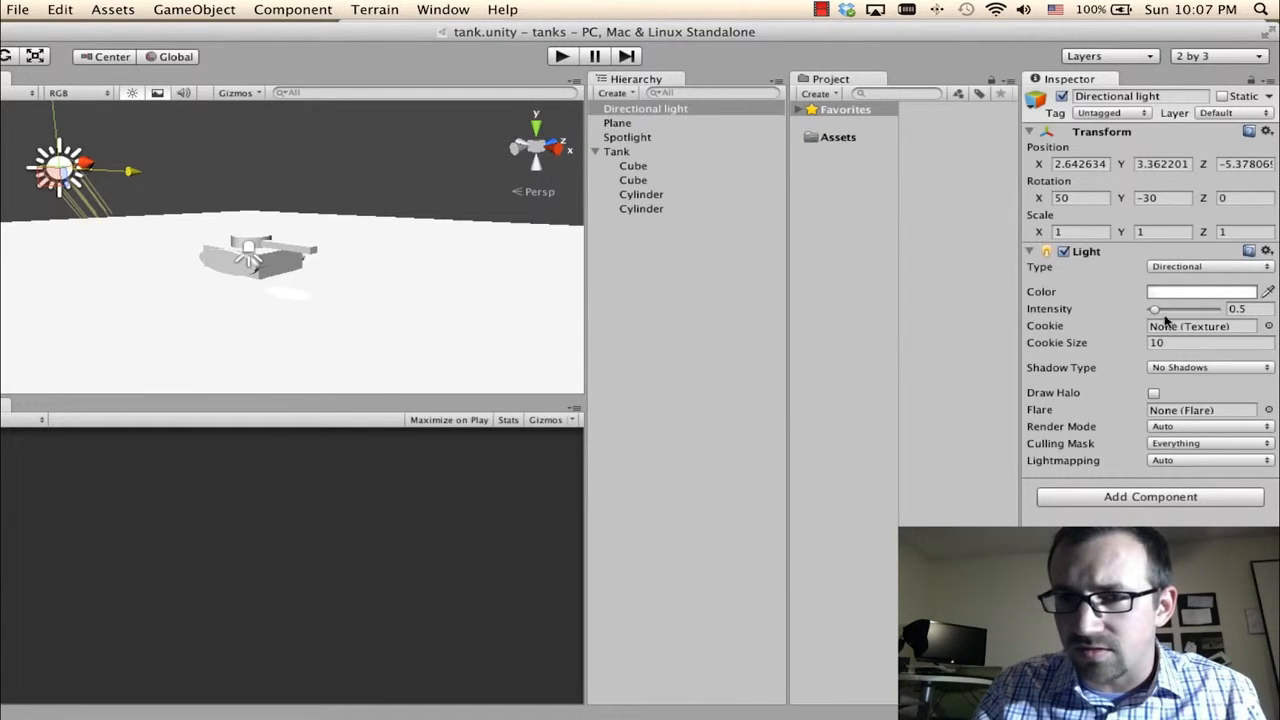
Step: Set the directional light's intensity to 0.4 and raise the light to about Y 3.89
{"action": "left_click", "coordinate": [1261, 312]}
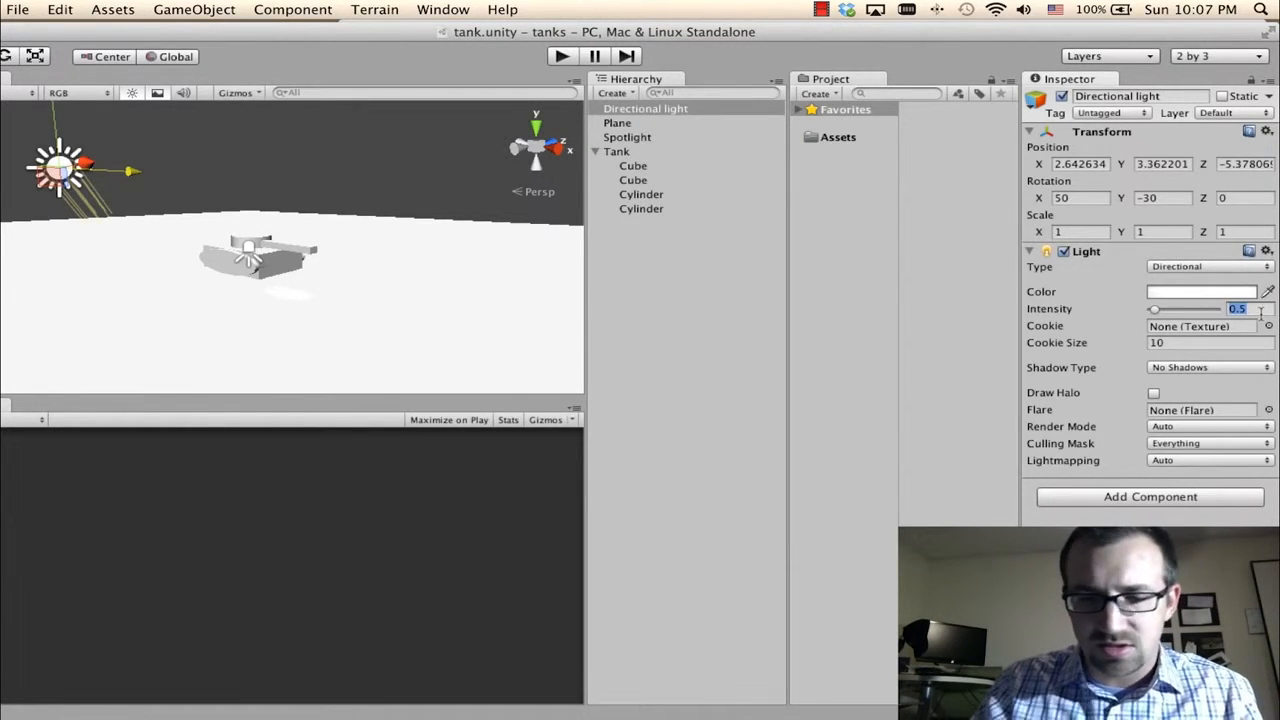
{"action": "type", "text": "0.4"}
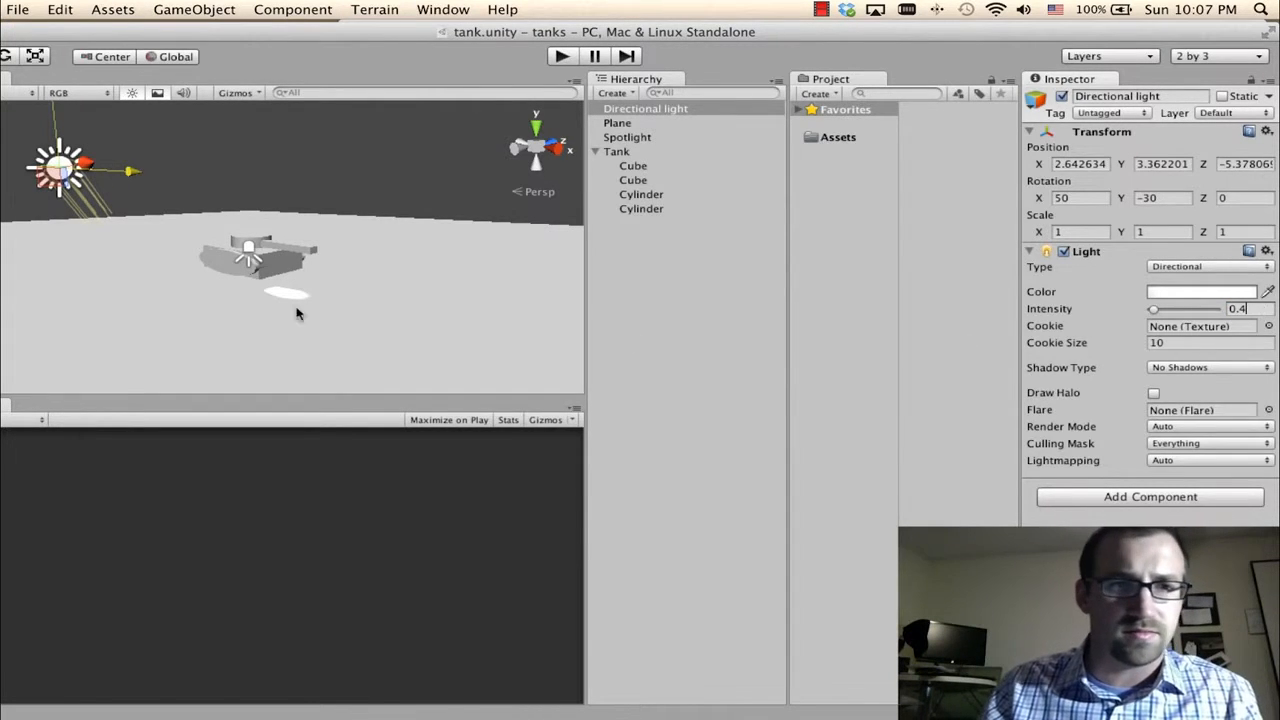
{"action": "left_click_drag", "start_coordinate": [67, 130], "coordinate": [62, 98]}
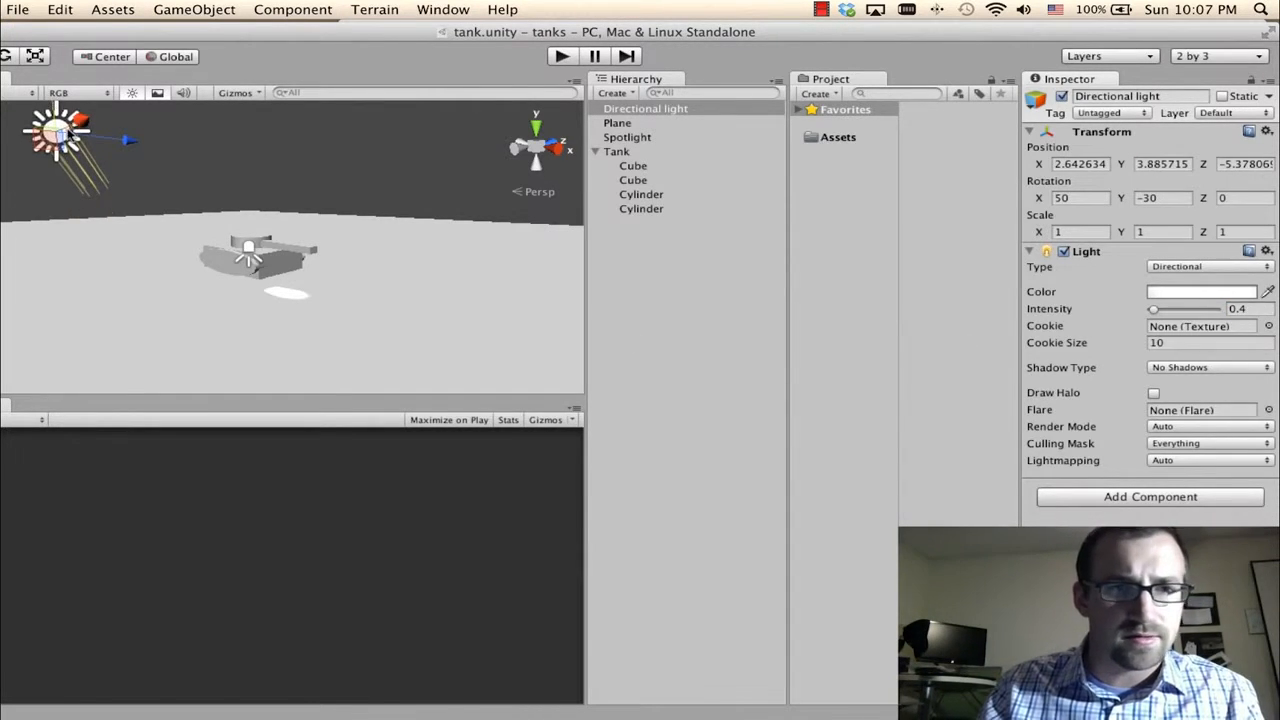
{"action": "left_click", "coordinate": [263, 244]}
{"action": "left_click", "coordinate": [260, 272]}
{"action": "left_click", "coordinate": [287, 293]}
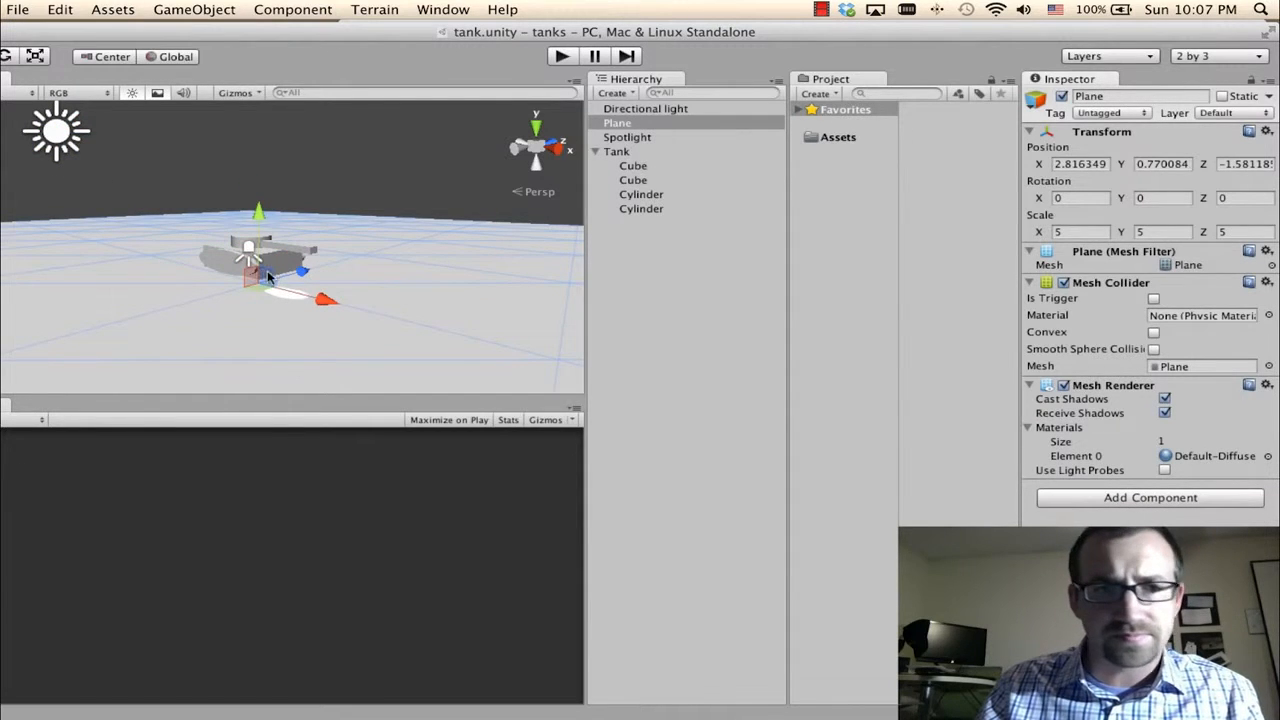
{"action": "mouse_move", "coordinate": [283, 288]}
{"action": "left_mouse_down"}
{"action": "mouse_move", "coordinate": [294, 283]}
{"action": "mouse_move", "coordinate": [279, 264]}
{"action": "left_mouse_up"}
{"action": "key", "text": "super+z"}
Step: Move the spotlight forward to about X 3.83 and tilt its beam up to an X rotation of about 24
{"action": "left_click", "coordinate": [640, 139]}
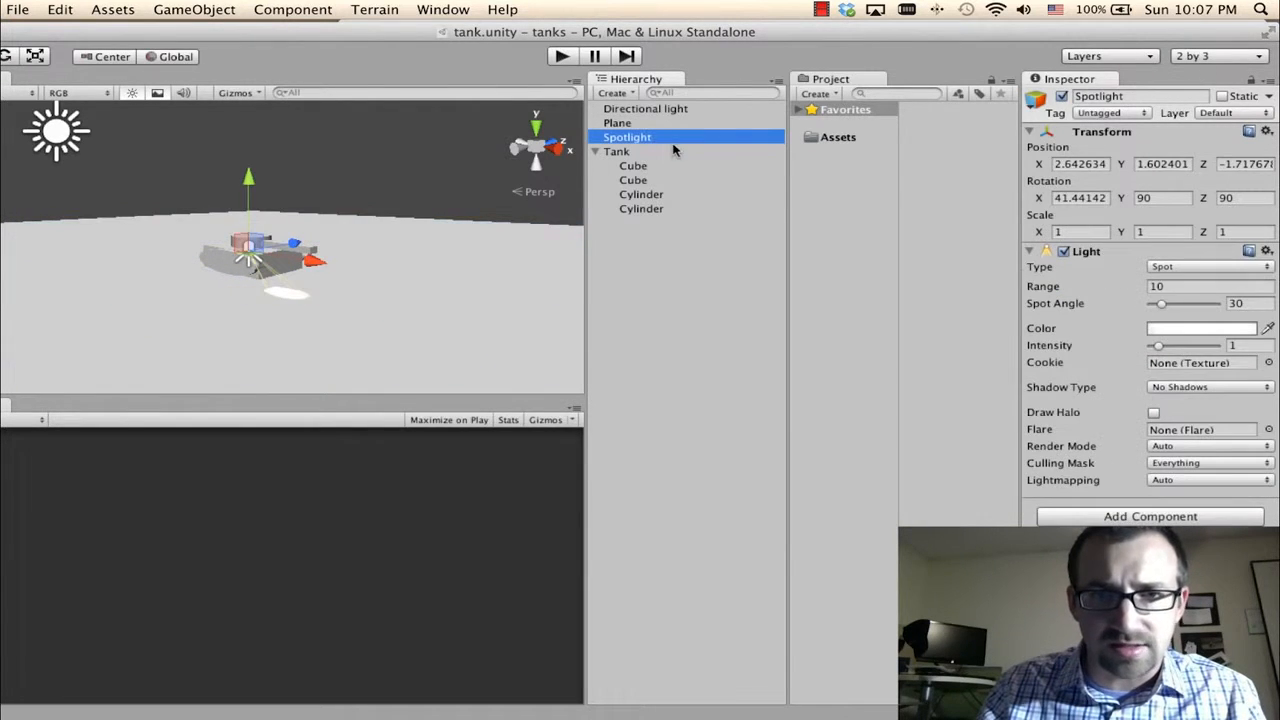
{"action": "left_click_drag", "start_coordinate": [279, 268], "coordinate": [322, 268]}
{"action": "left_click", "coordinate": [5, 55]}
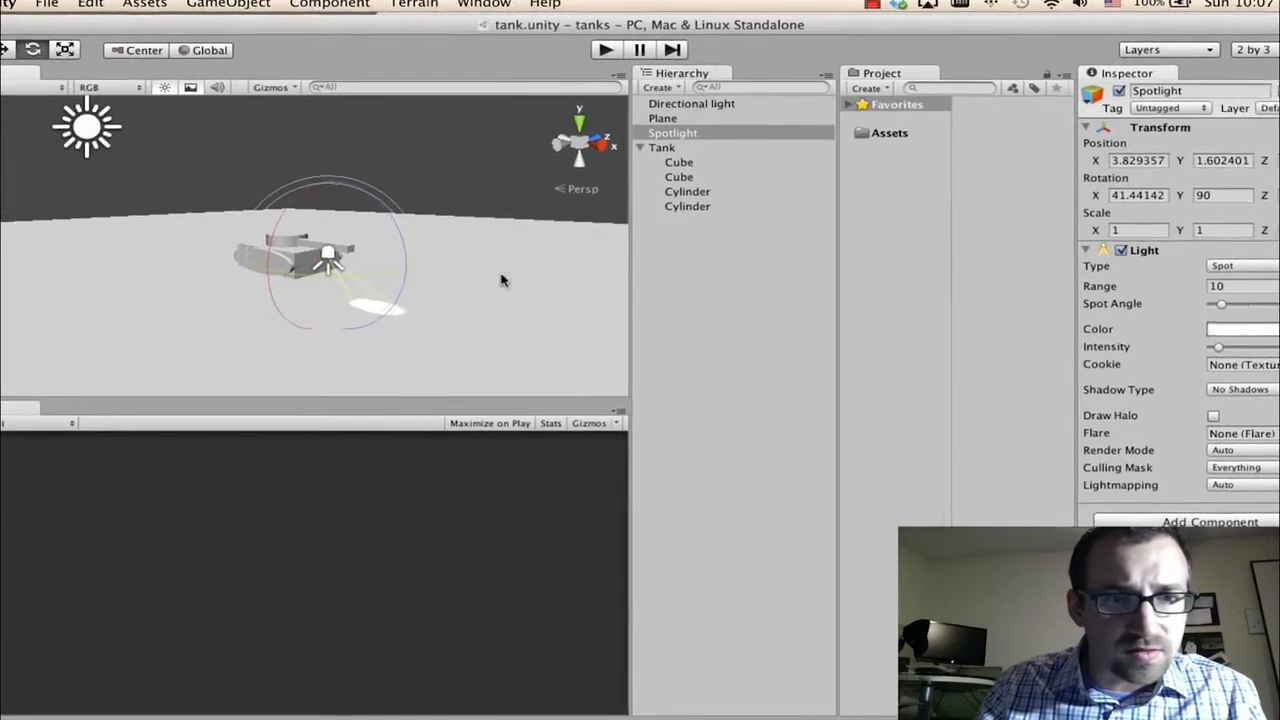
{"action": "left_click_drag", "start_coordinate": [370, 273], "coordinate": [358, 209]}
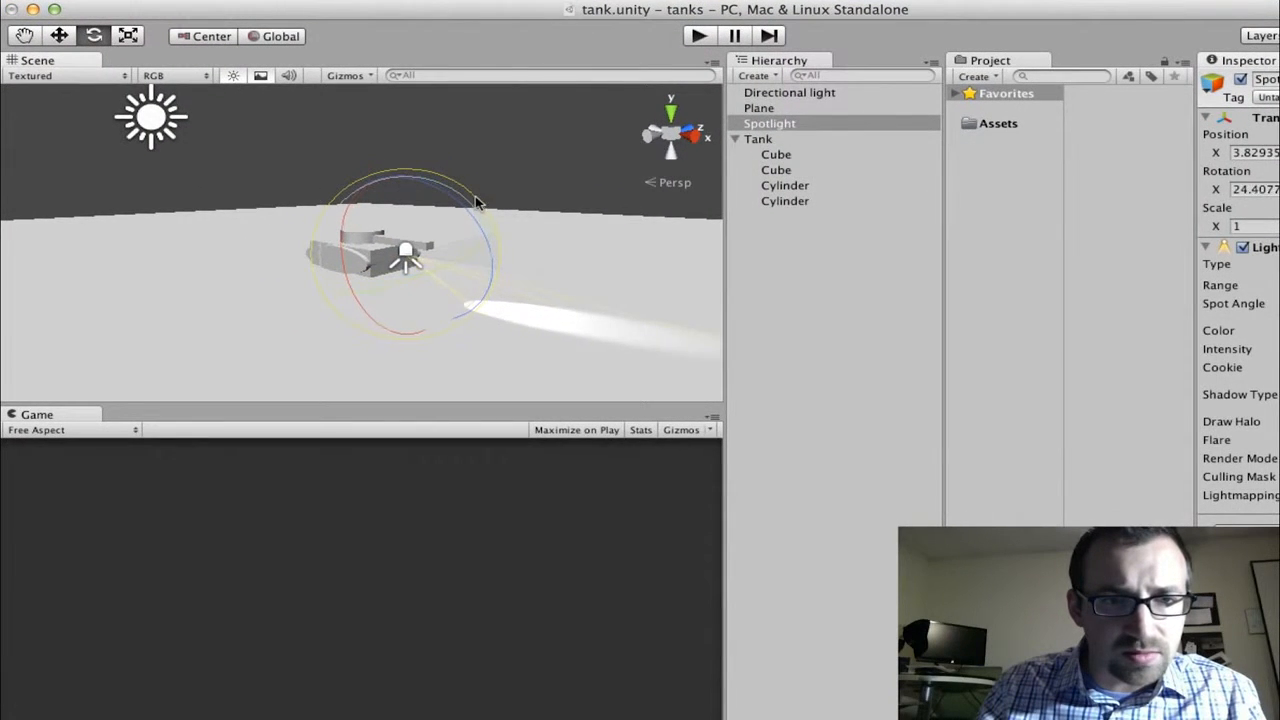
Step: Adjust the spotlight's X rotation to about 23 and move it back over the tank's body to about X 2.73
{"action": "left_click_drag", "start_coordinate": [477, 203], "coordinate": [414, 223]}
{"action": "left_click", "coordinate": [59, 36]}
{"action": "scroll", "coordinate": [388, 264], "scroll_direction": "up", "scroll_amount": 1}
{"action": "scroll", "coordinate": [449, 290], "scroll_direction": "down", "scroll_amount": 2}
{"action": "scroll", "coordinate": [478, 259], "scroll_direction": "up", "scroll_amount": 3}
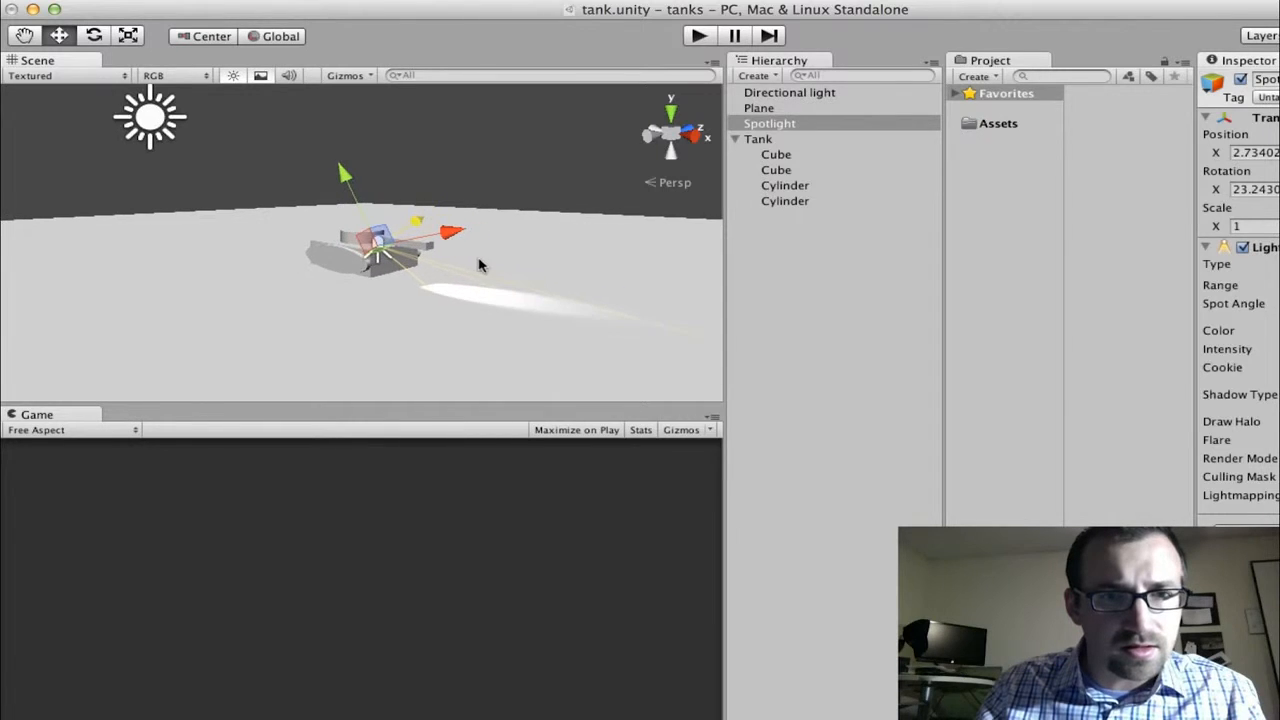
Step: Shift the spotlight sideways toward the tank's centre and turn it to an X rotation of about 26, aiming the beam ahead
{"action": "left_click", "coordinate": [700, 133]}
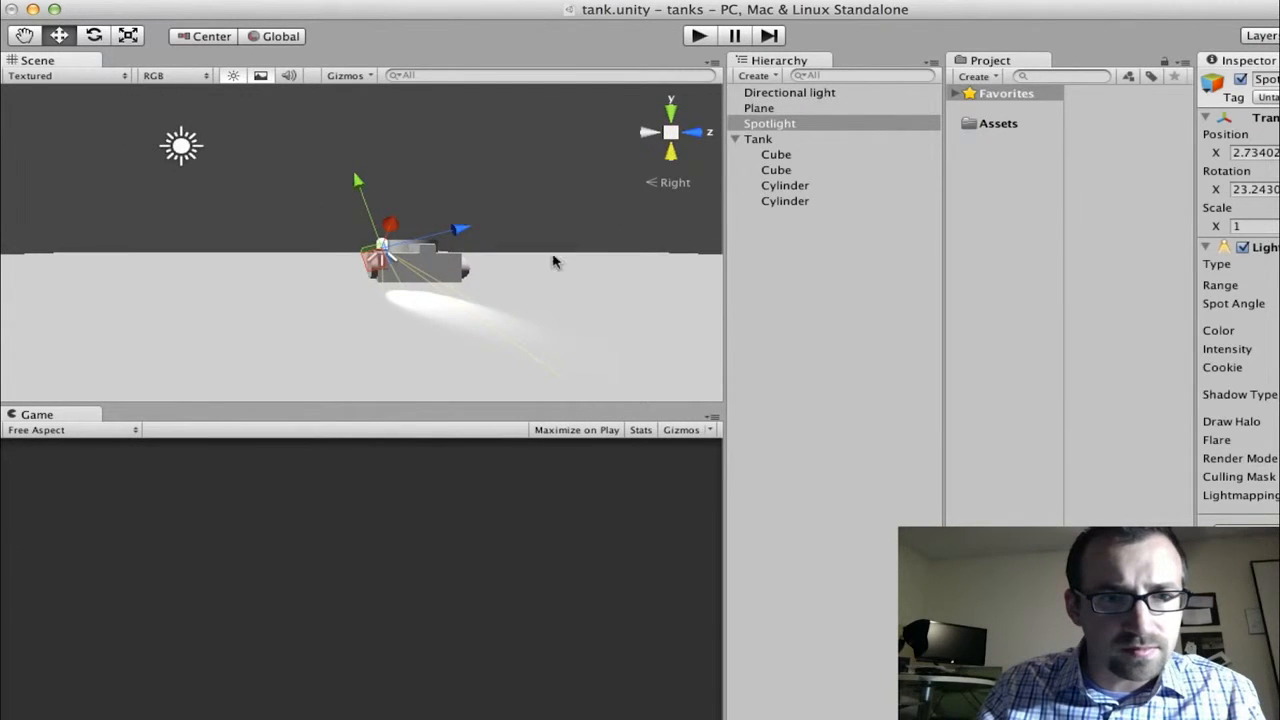
{"action": "left_click_drag", "start_coordinate": [398, 244], "coordinate": [390, 257]}
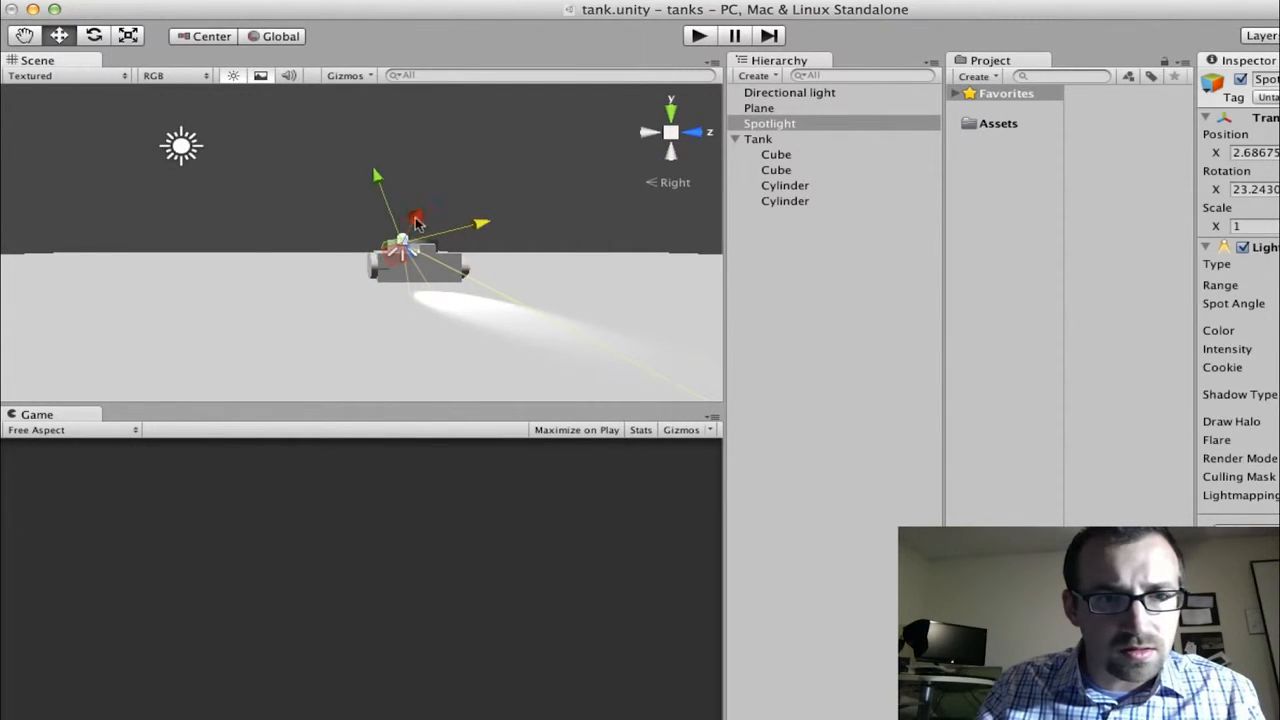
{"action": "left_click", "coordinate": [94, 36]}
{"action": "left_click_drag", "start_coordinate": [441, 174], "coordinate": [416, 238]}
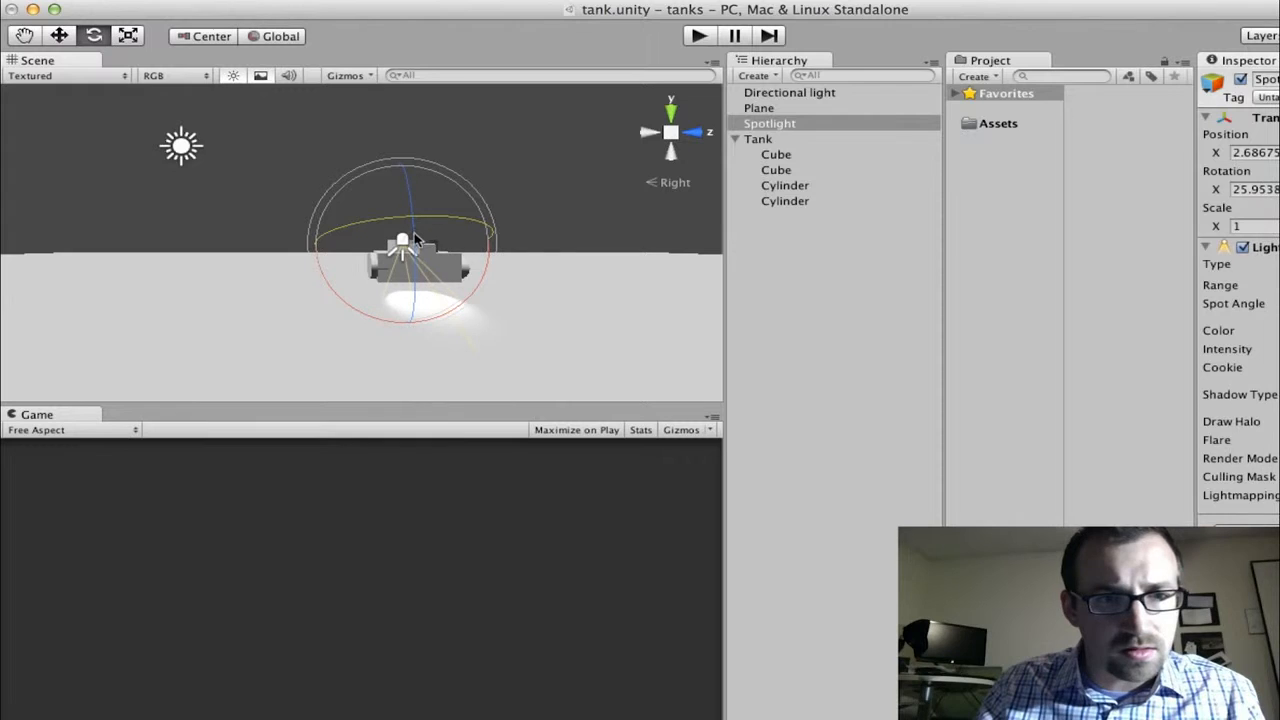
Step: Move the spotlight back along the tank's length to the turret, at about X 1.36
{"action": "key", "text": "w"}
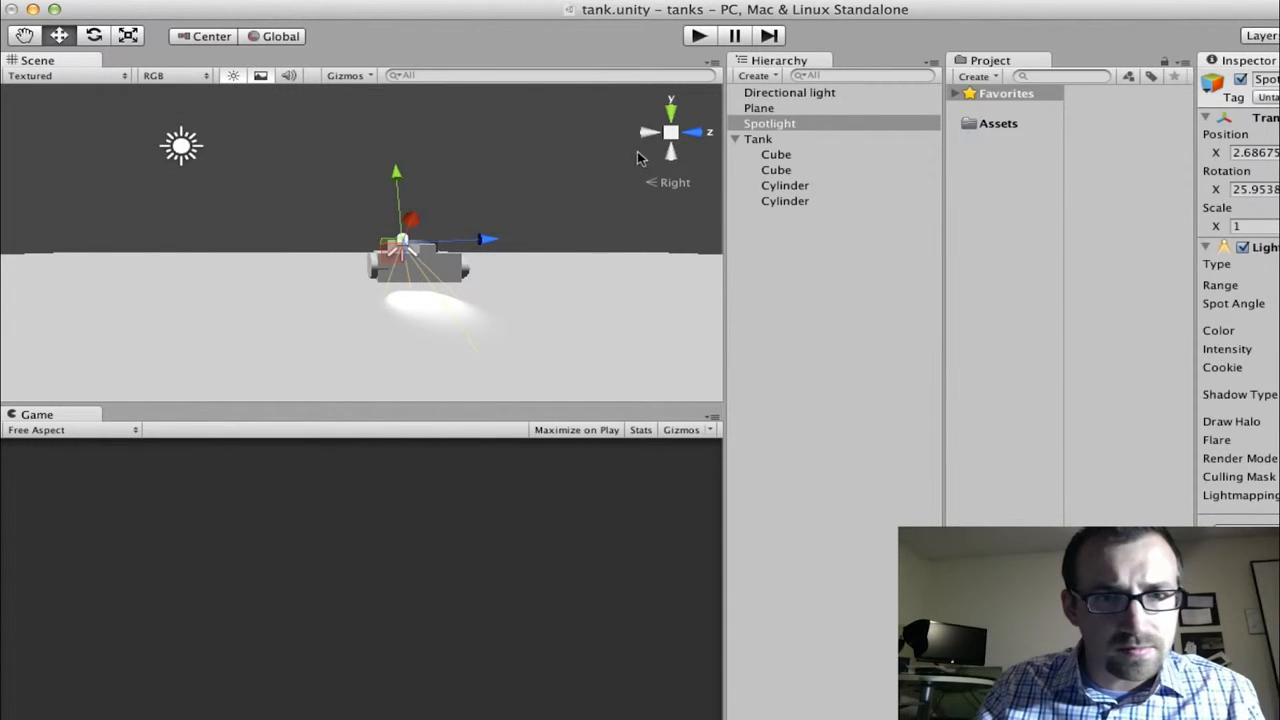
{"action": "left_click", "coordinate": [695, 136]}
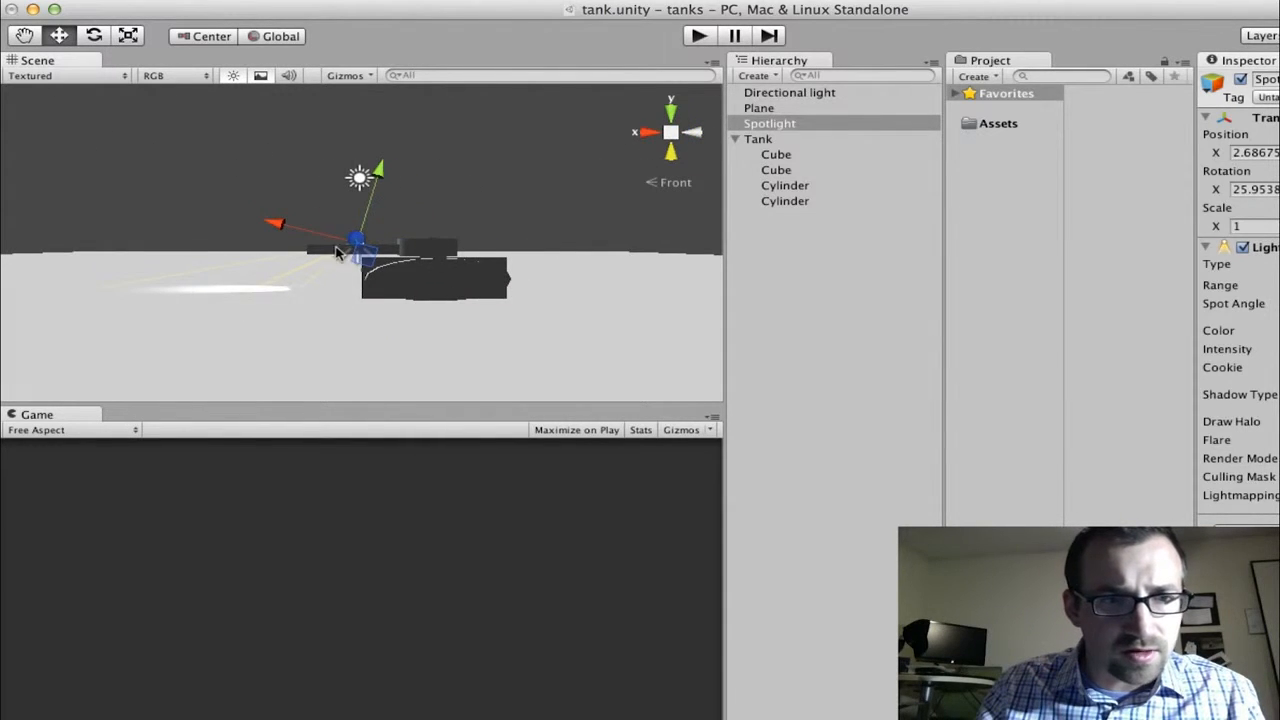
{"action": "mouse_move", "coordinate": [357, 243]}
{"action": "left_mouse_down"}
{"action": "mouse_move", "coordinate": [374, 248]}
{"action": "mouse_move", "coordinate": [334, 251]}
{"action": "mouse_move", "coordinate": [374, 255]}
{"action": "left_mouse_up"}
{"action": "key", "text": "super+z"}
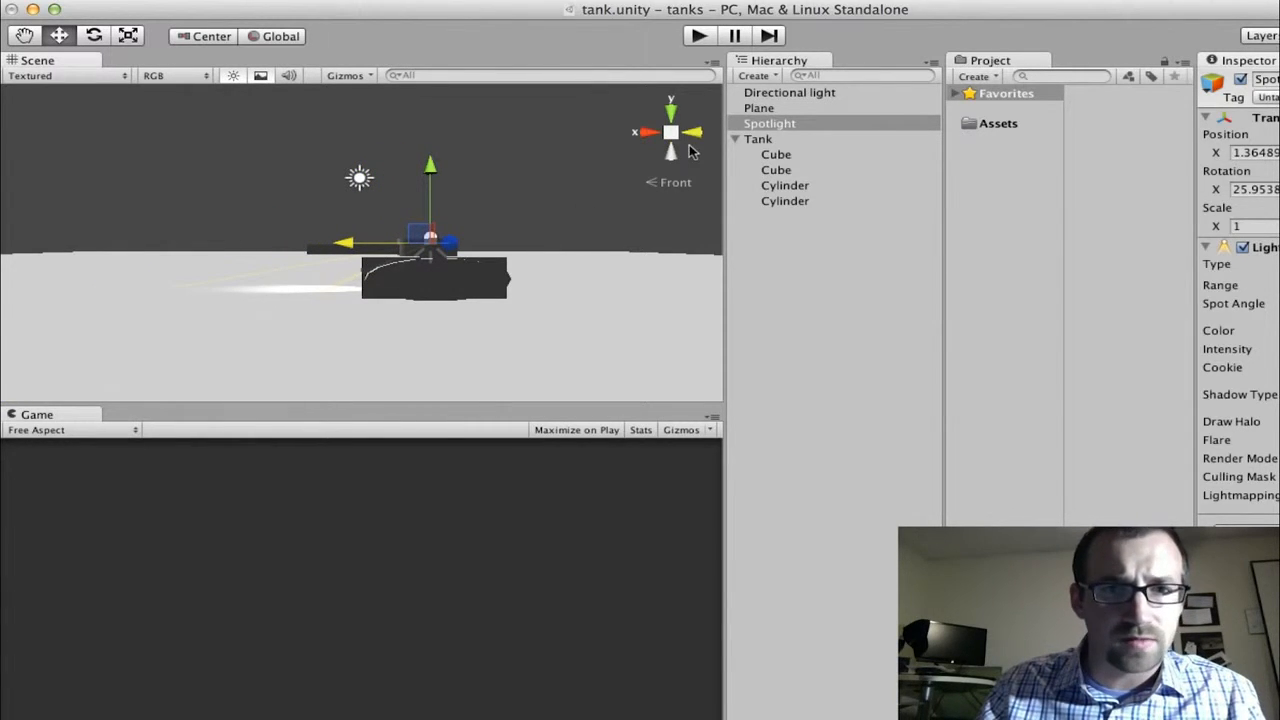
{"action": "left_click", "coordinate": [691, 135]}
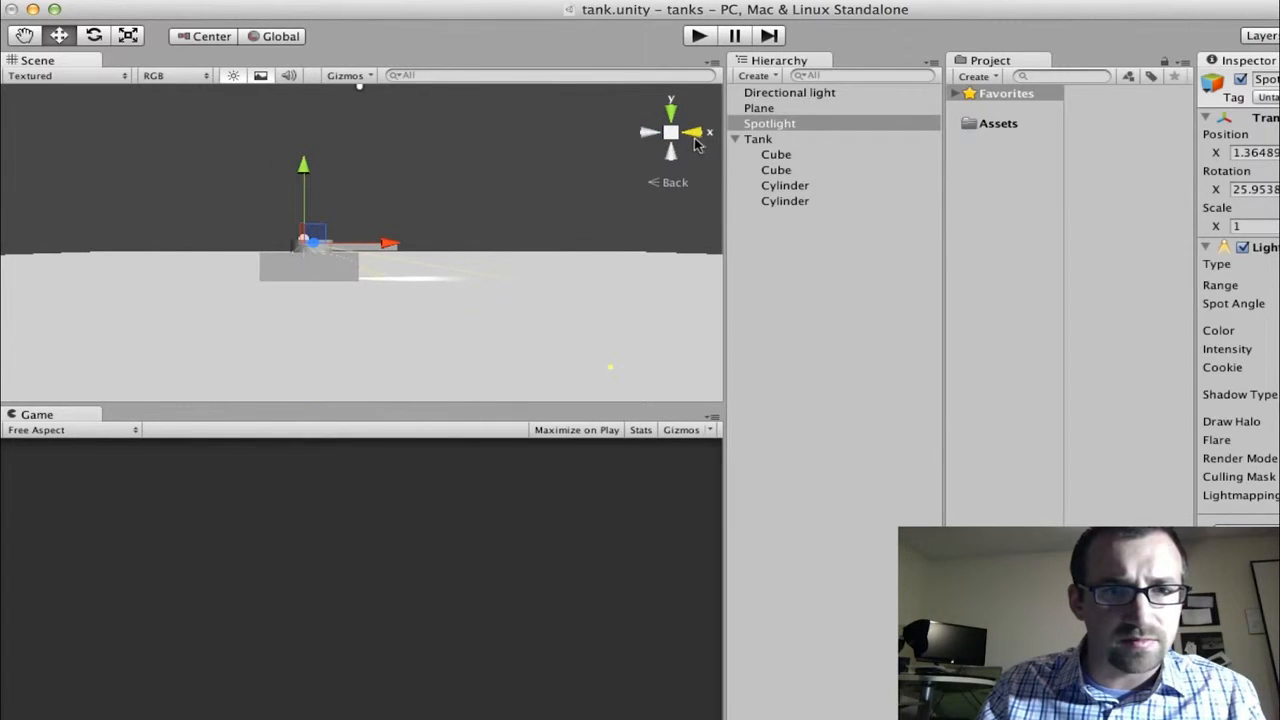
Step: Duplicate the spotlight and move the copy sideways across the tank's turret to about Z -0.13
{"action": "left_click", "coordinate": [696, 139]}
{"action": "scroll", "coordinate": [532, 247], "scroll_direction": "up", "scroll_amount": 3}
{"action": "scroll", "coordinate": [517, 263], "scroll_direction": "down", "scroll_amount": 2}
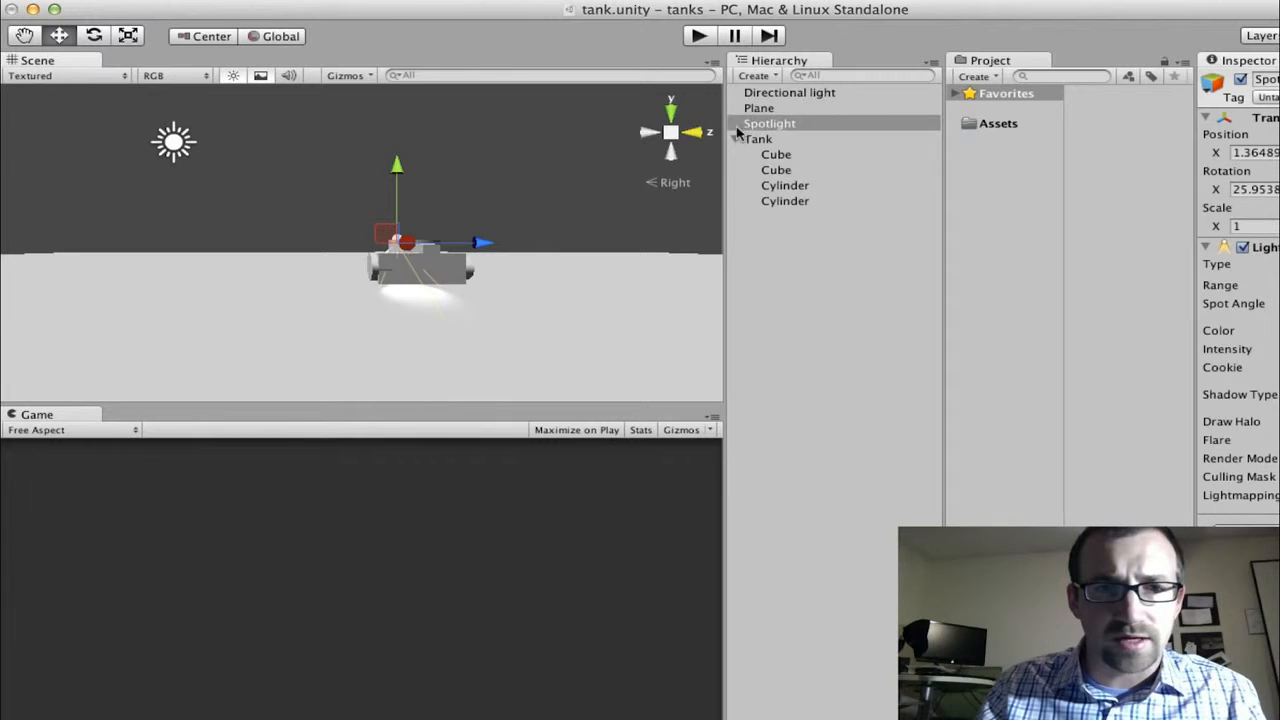
{"action": "right_click", "coordinate": [764, 124]}
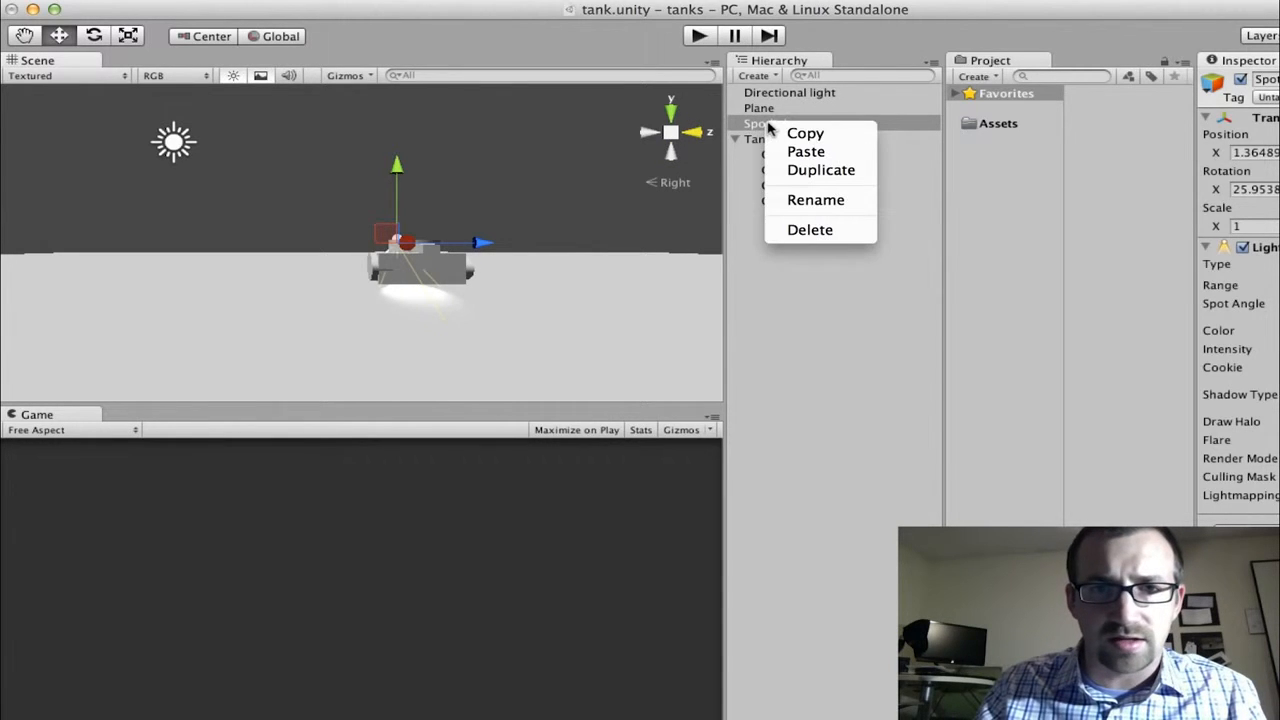
{"action": "left_click", "coordinate": [798, 170]}
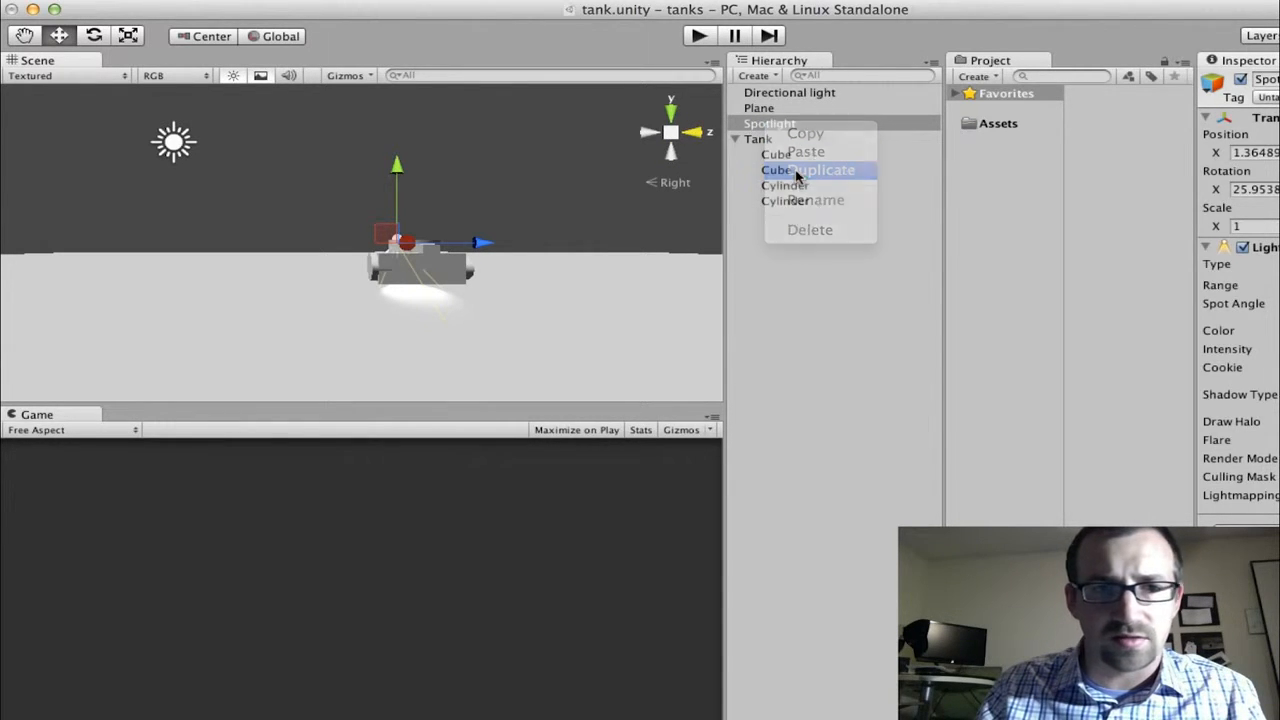
{"action": "left_click_drag", "start_coordinate": [435, 247], "coordinate": [472, 247]}
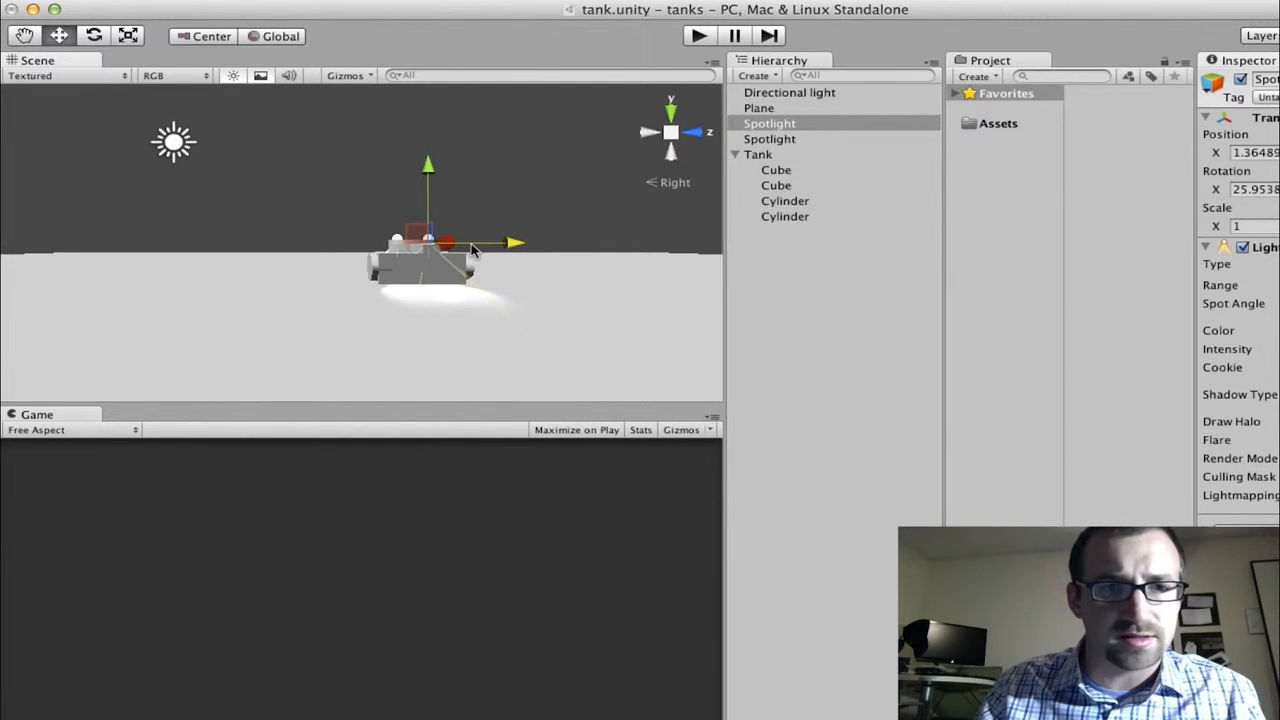
{"action": "scroll", "coordinate": [392, 271], "scroll_direction": "up", "scroll_amount": 5}
{"action": "scroll", "coordinate": [477, 260], "scroll_direction": "down", "scroll_amount": 2}
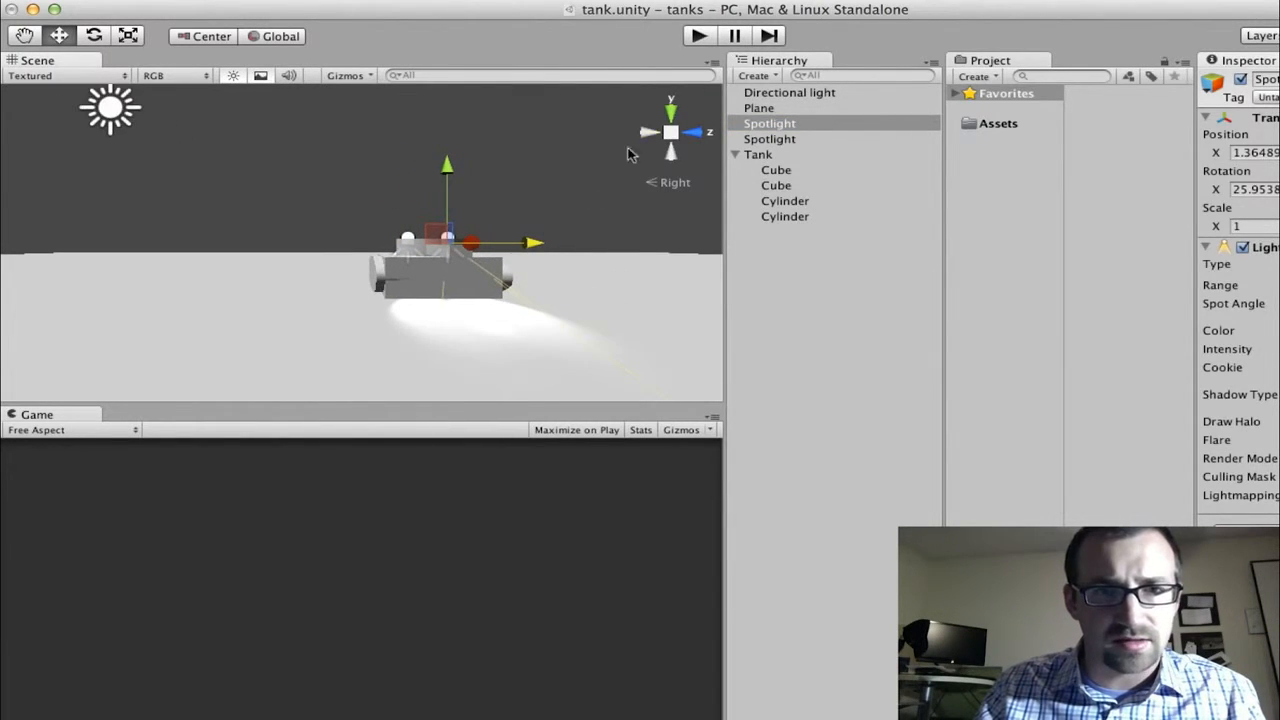
{"action": "left_click", "coordinate": [671, 112]}
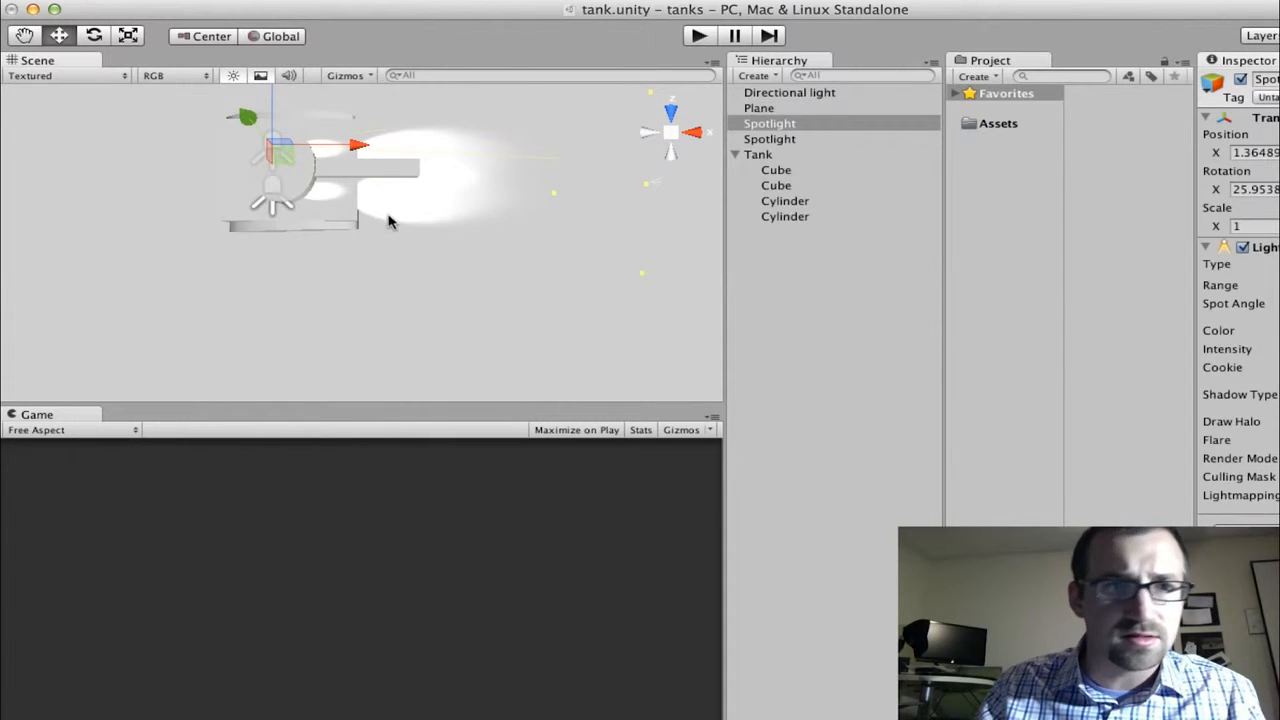
{"action": "scroll", "coordinate": [385, 180], "scroll_direction": "up", "scroll_amount": 2}
{"action": "scroll", "coordinate": [386, 182], "scroll_direction": "down", "scroll_amount": 4}
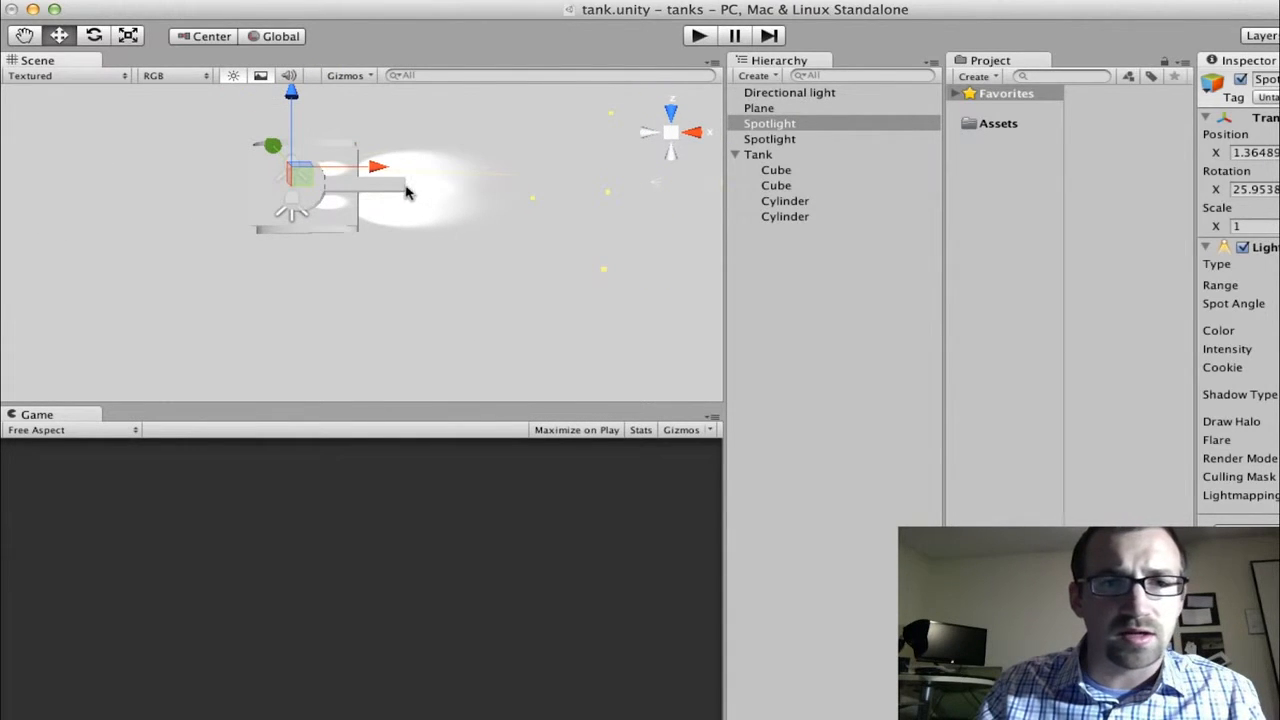
Step: Set the intensity of both spotlights to 0.4
{"action": "left_click", "coordinate": [772, 140]}
{"action": "left_click", "coordinate": [776, 124]}
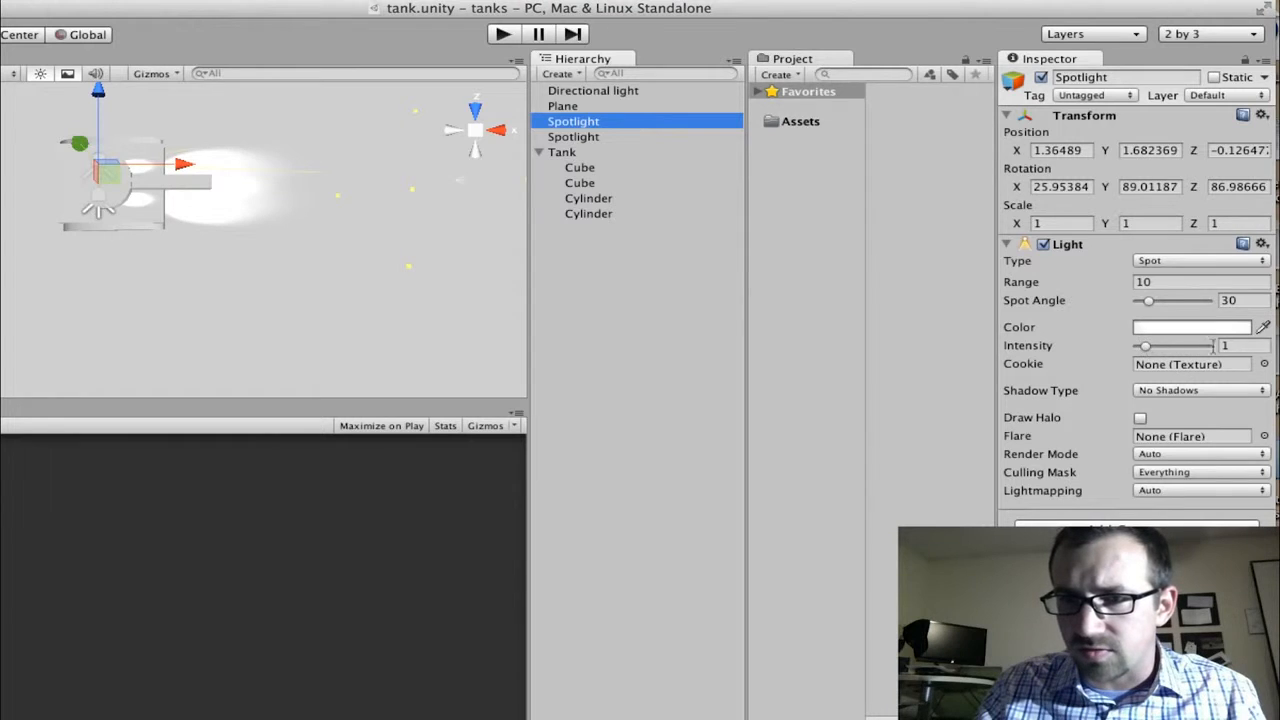
{"action": "left_click", "coordinate": [1198, 345]}
{"action": "type", "text": ".4"}
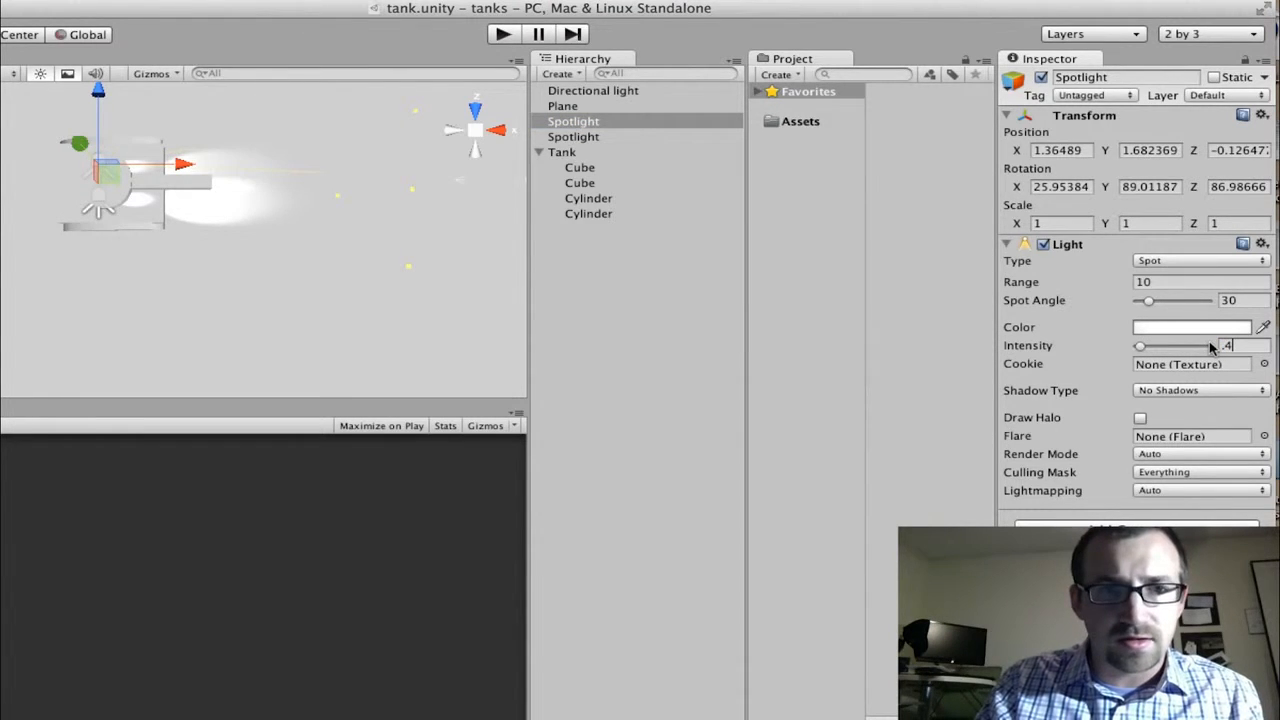
{"action": "left_click", "coordinate": [617, 137]}
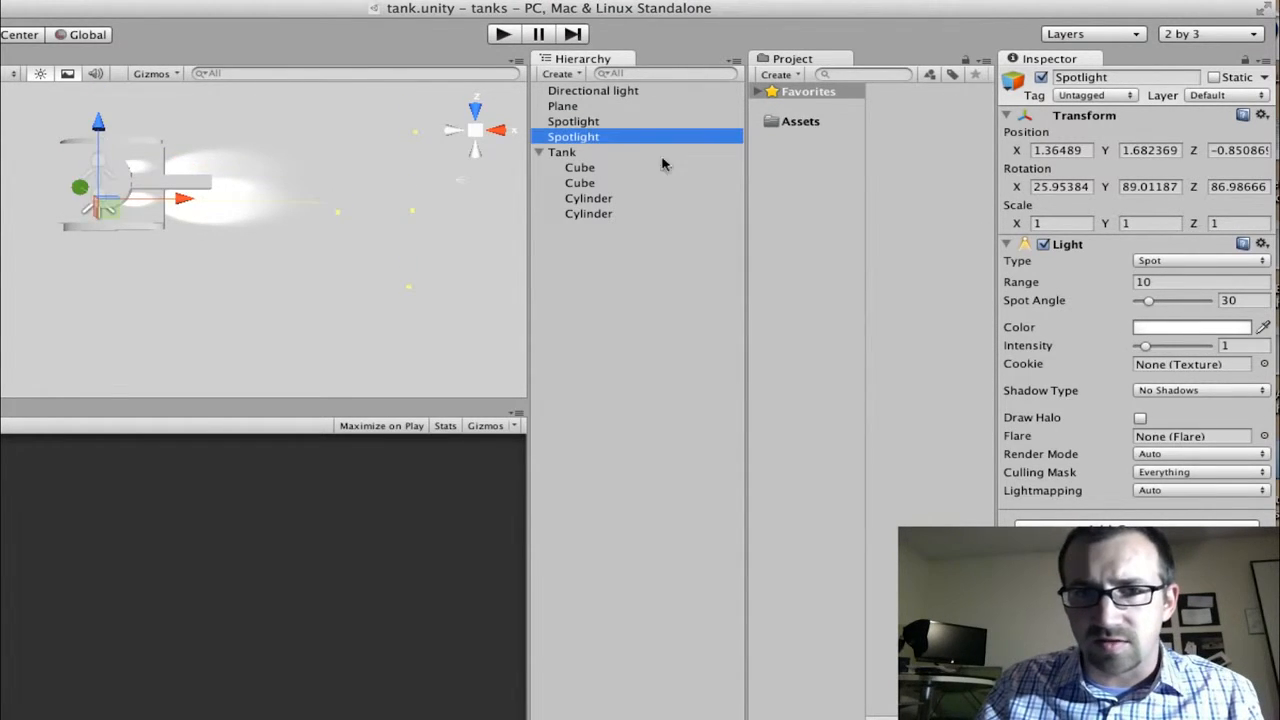
{"action": "left_click", "coordinate": [1156, 325]}
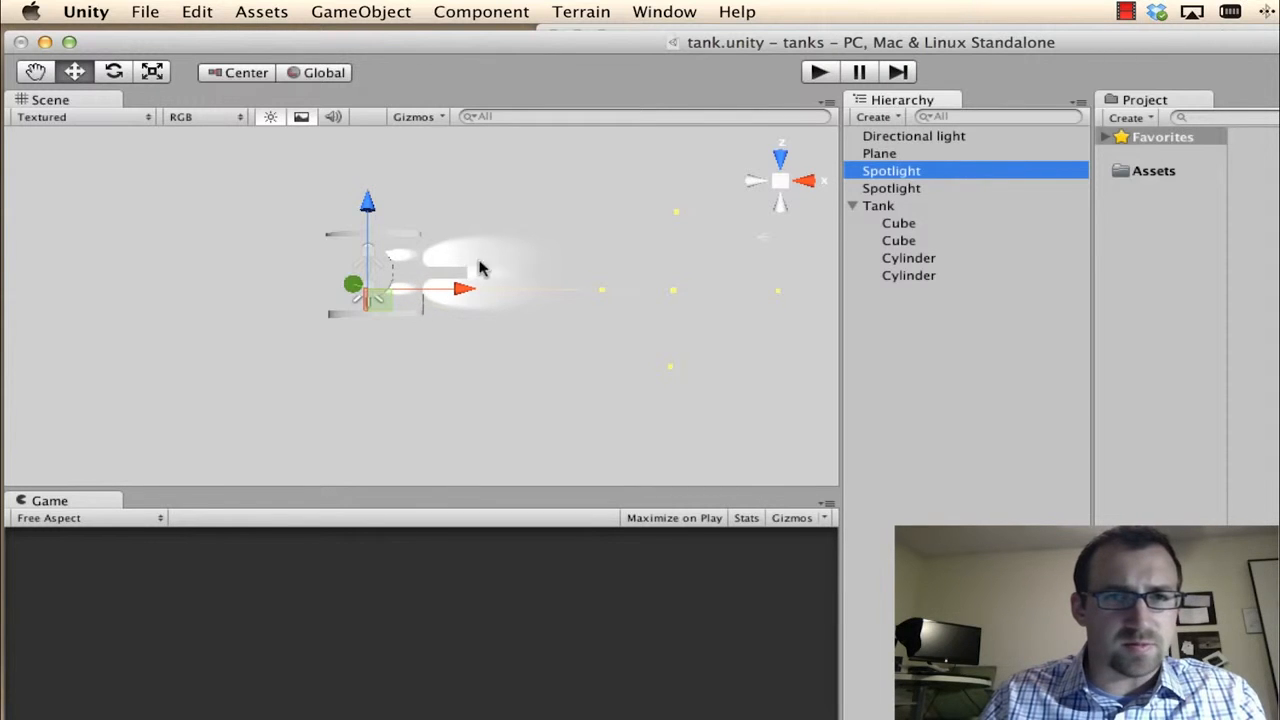
Step: Lower both spotlights together to about Y 1.42 and move them forward along the tank to about X 1.67
{"action": "left_click", "coordinate": [808, 181]}
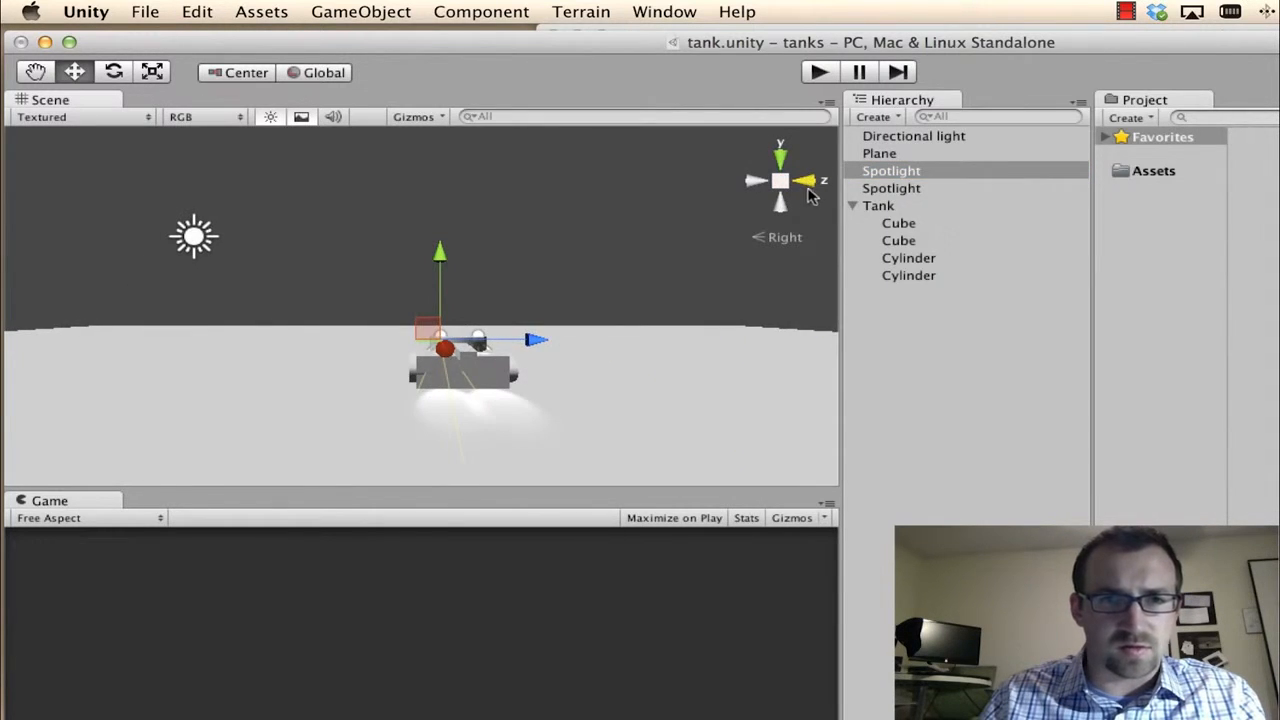
{"action": "left_click", "coordinate": [810, 182]}
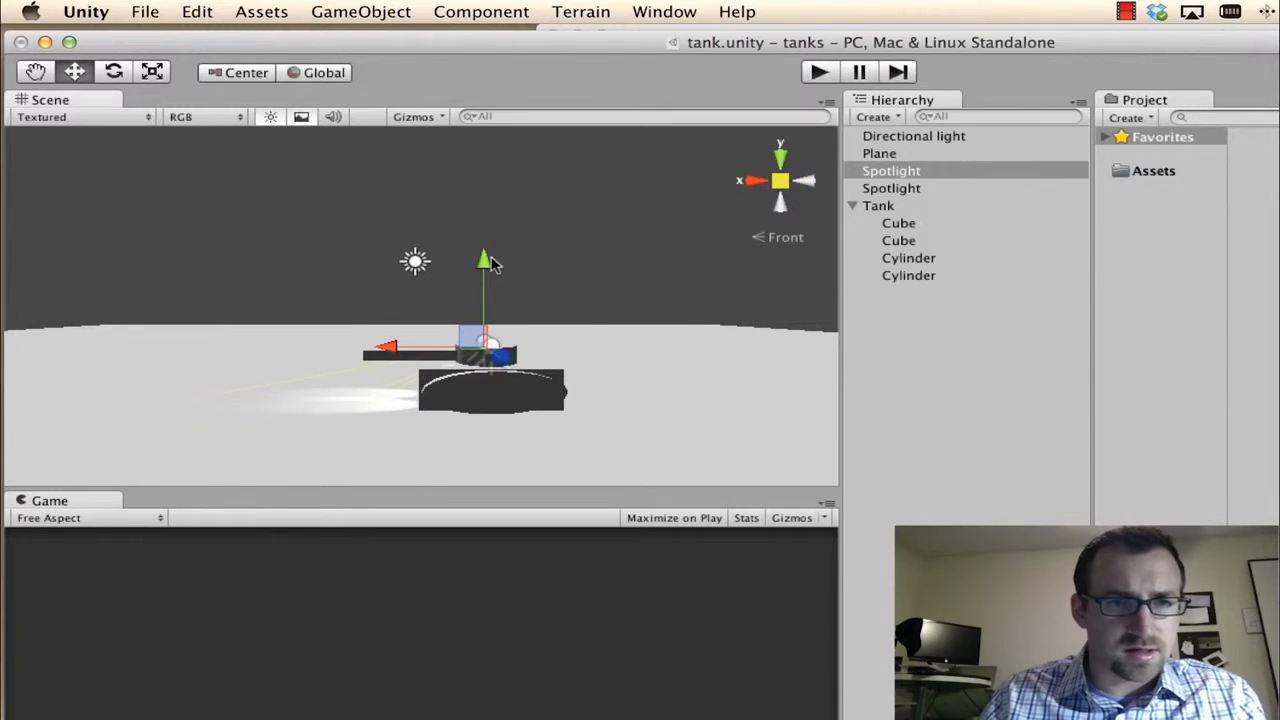
{"action": "left_click_drag", "start_coordinate": [484, 262], "coordinate": [486, 281]}
{"action": "key", "text": "super+z"}
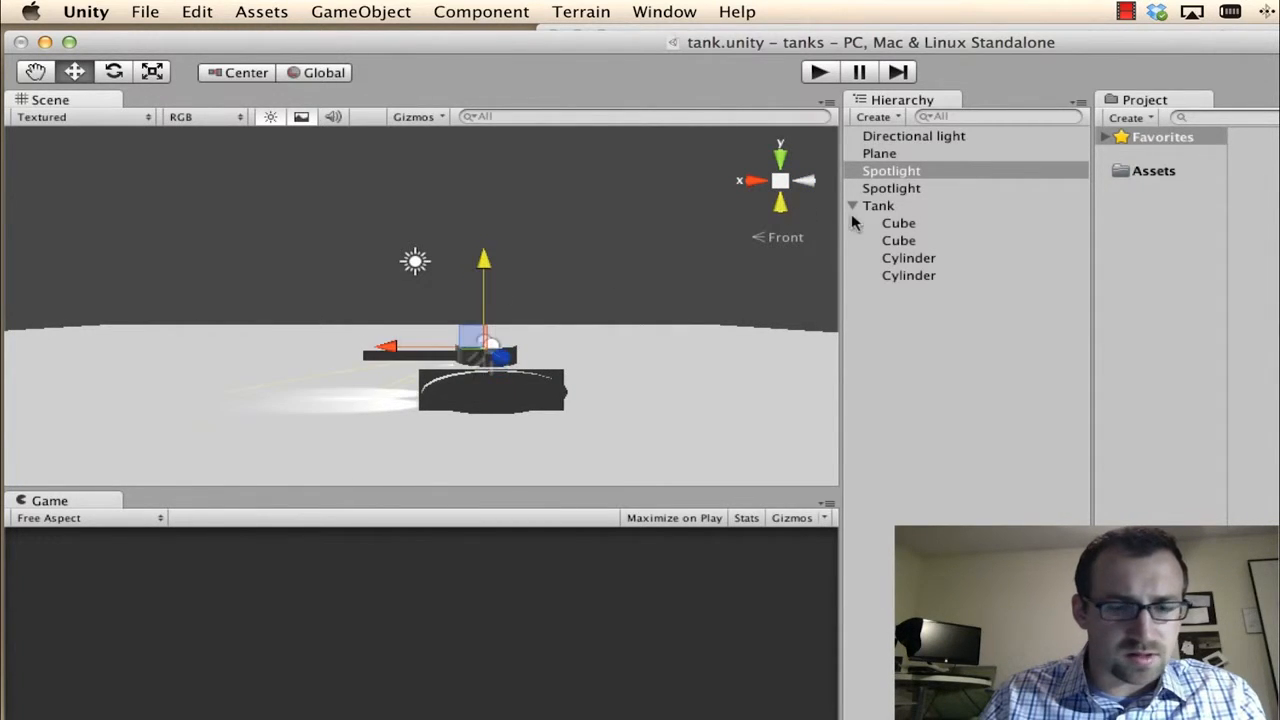
{"action": "left_click", "coordinate": [891, 188], "text": "shift"}
{"action": "left_click", "coordinate": [490, 283]}
{"action": "left_click_drag", "start_coordinate": [490, 283], "coordinate": [487, 316]}
{"action": "left_click_drag", "start_coordinate": [462, 395], "coordinate": [415, 383]}
{"action": "mouse_move", "coordinate": [432, 345]}
{"action": "left_mouse_down"}
{"action": "mouse_move", "coordinate": [432, 320]}
{"action": "mouse_move", "coordinate": [432, 338]}
{"action": "left_mouse_up"}
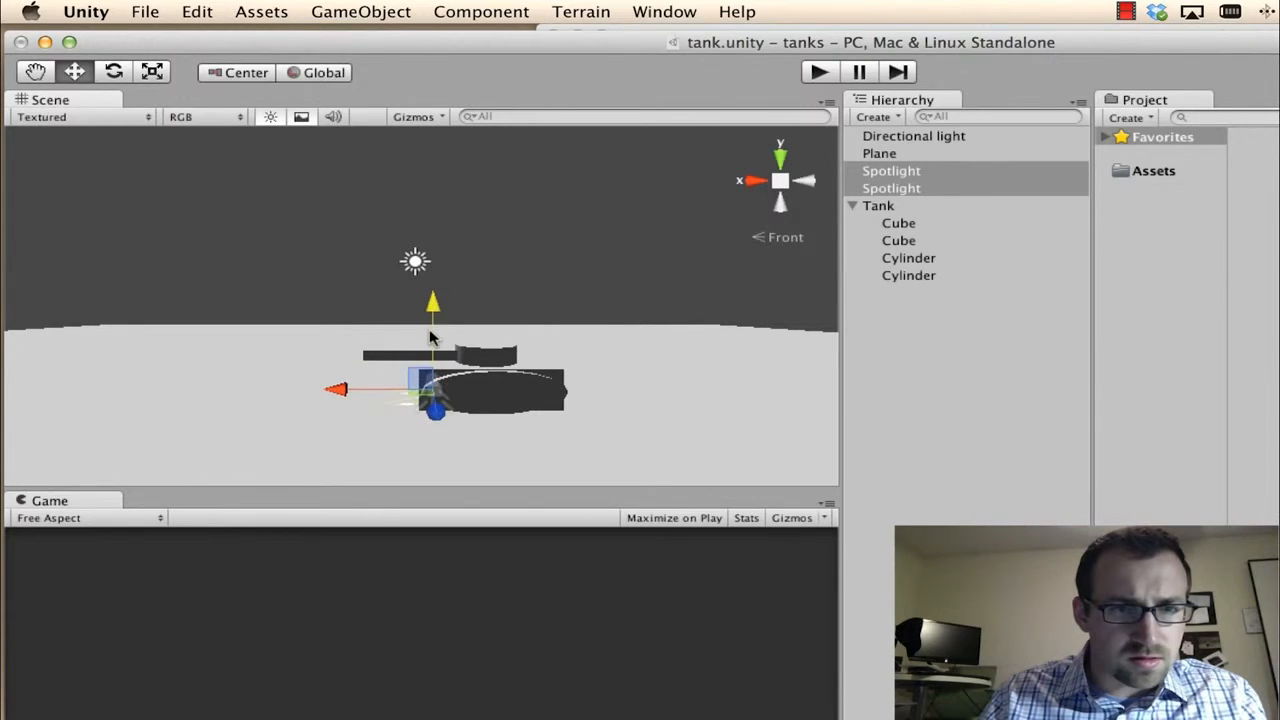
{"action": "left_click_drag", "start_coordinate": [401, 393], "coordinate": [425, 368]}
{"action": "left_click", "coordinate": [780, 162]}
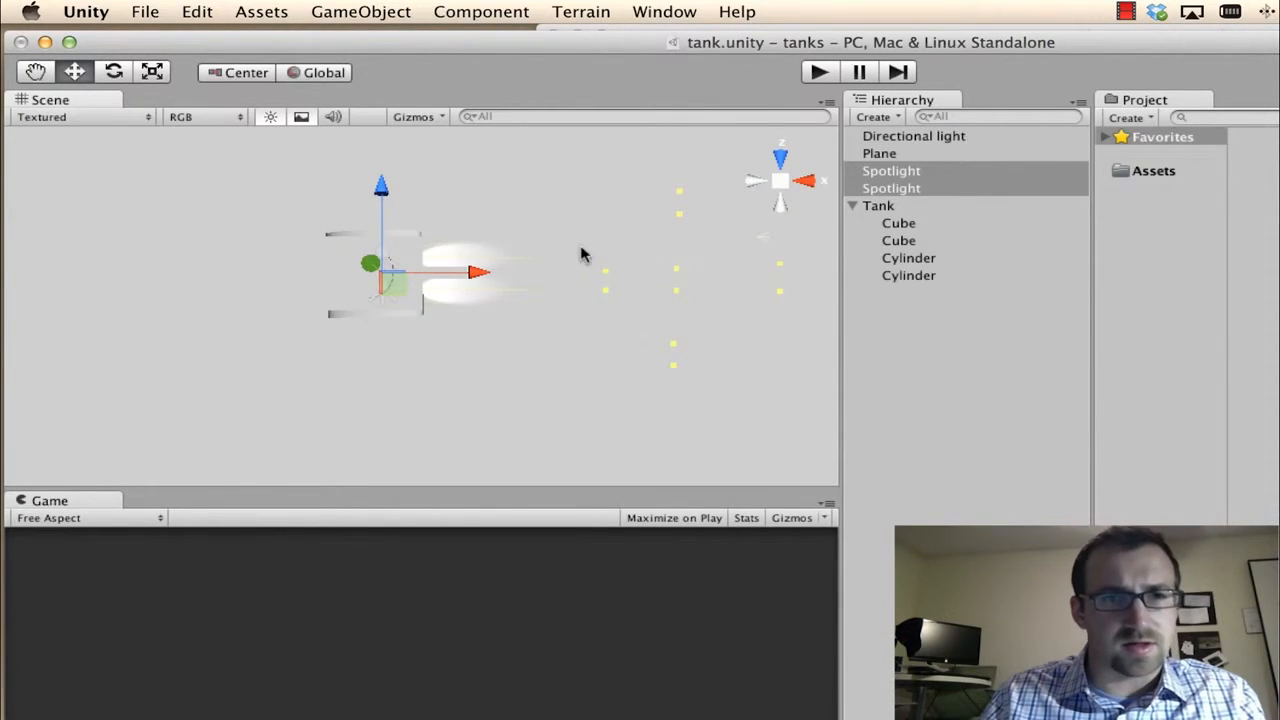
{"action": "left_click_drag", "start_coordinate": [430, 275], "coordinate": [470, 278]}
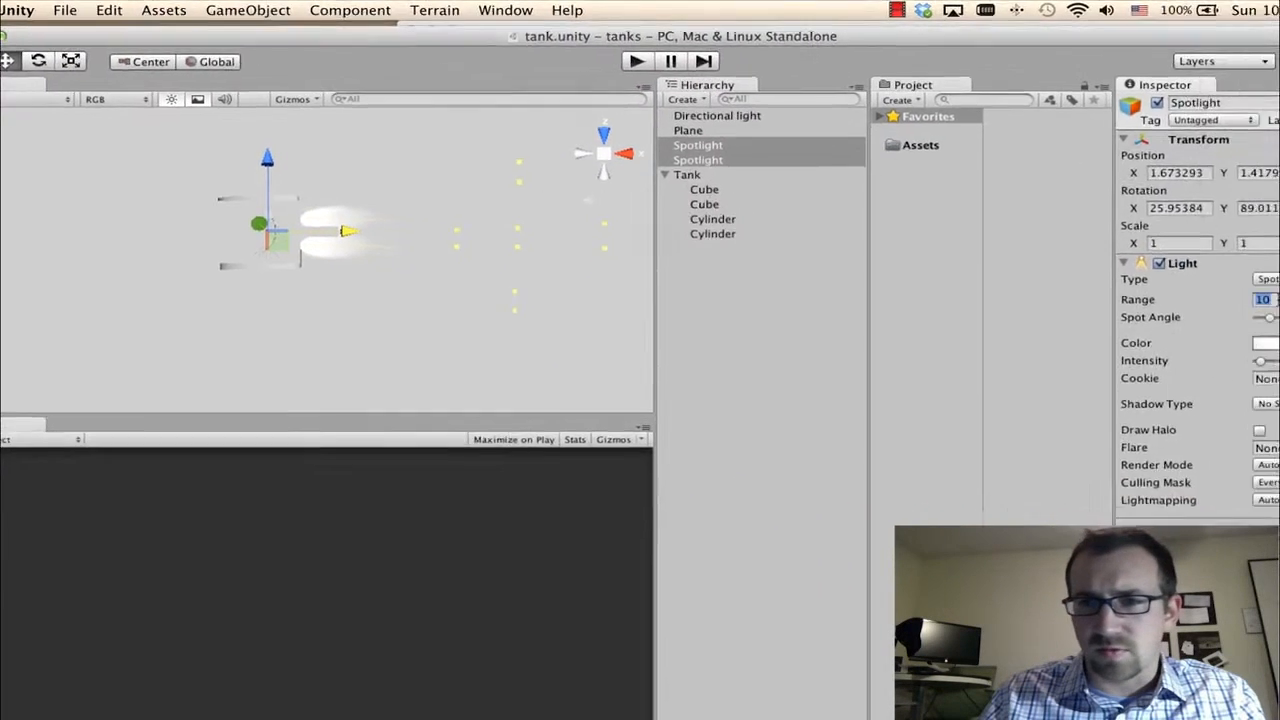
Step: Set both spotlights' range to 15, spot angle to 39 and intensity to 0.3
{"action": "type", "text": "15"}
{"action": "left_click_drag", "start_coordinate": [1185, 302], "coordinate": [1188, 302]}
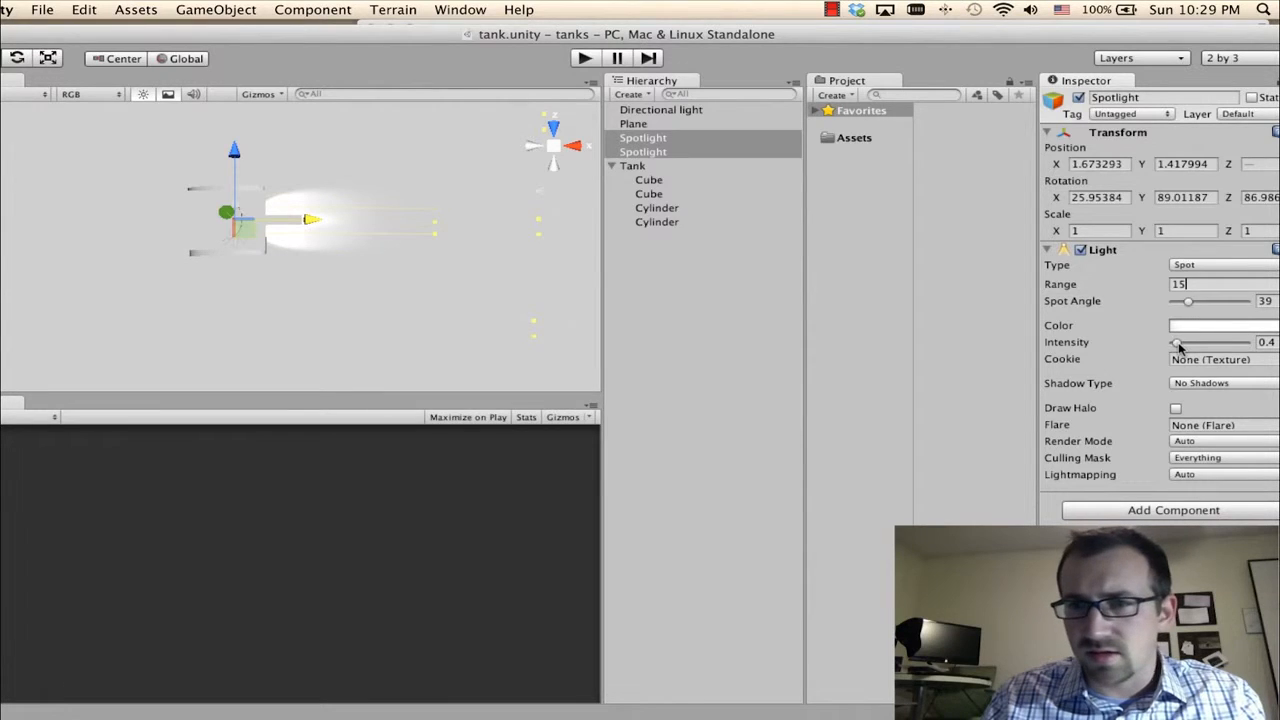
{"action": "left_click_drag", "start_coordinate": [1176, 342], "coordinate": [1175, 342]}
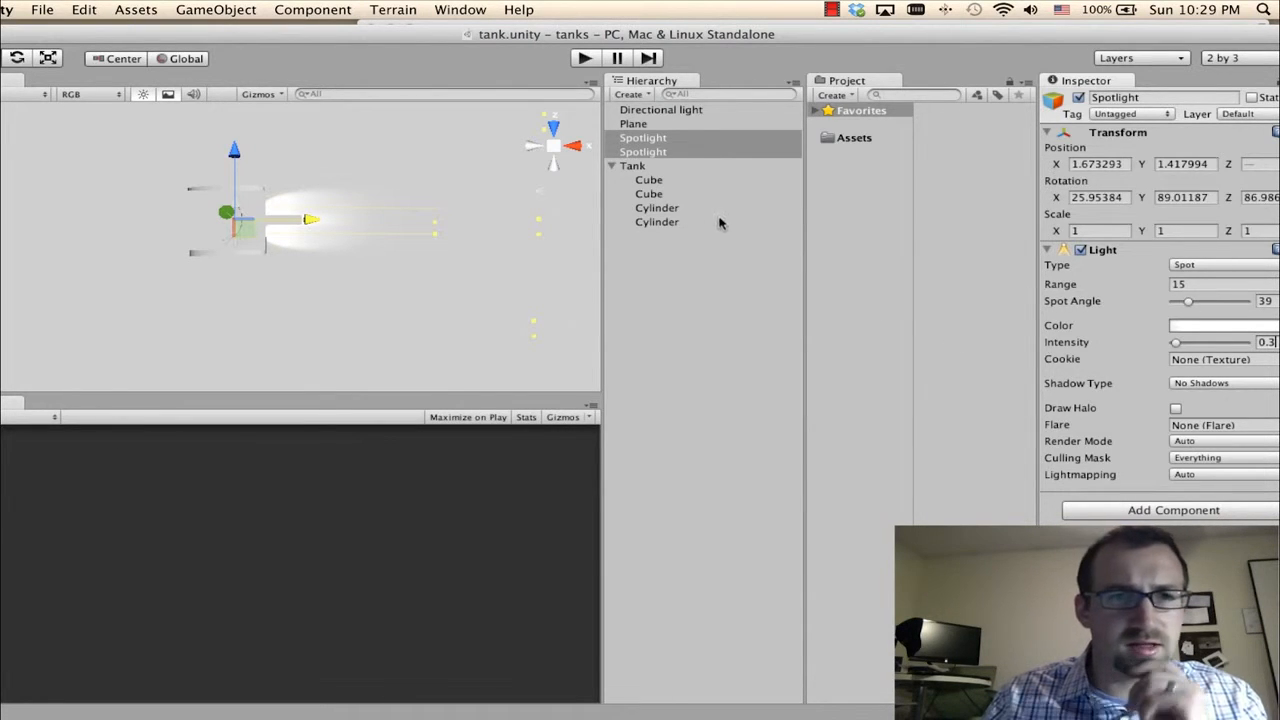
Step: Make both spotlights children of Tank and move the whole tank to about X 1.87, Z 1.75
{"action": "left_click", "coordinate": [651, 141]}
{"action": "left_click_drag", "start_coordinate": [651, 141], "coordinate": [647, 172]}
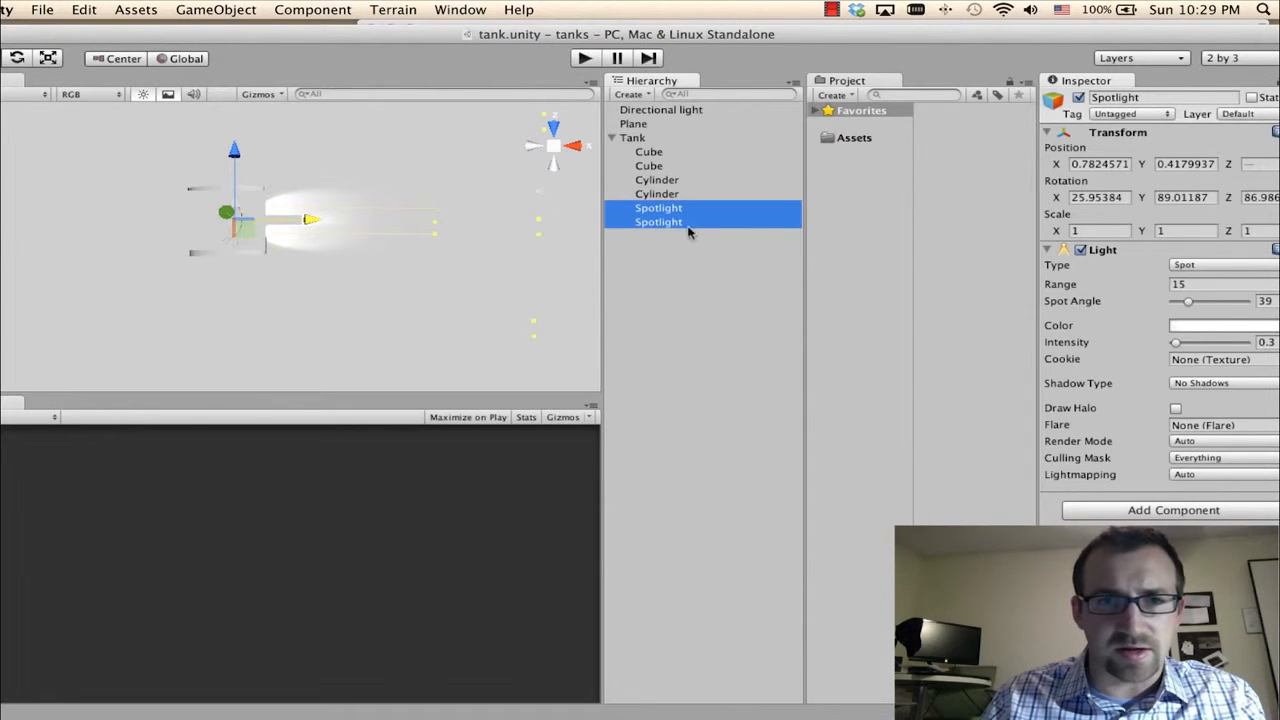
{"action": "left_click", "coordinate": [638, 139]}
{"action": "left_click_drag", "start_coordinate": [309, 217], "coordinate": [350, 221]}
{"action": "left_click", "coordinate": [572, 146]}
{"action": "left_click_drag", "start_coordinate": [372, 303], "coordinate": [402, 305]}
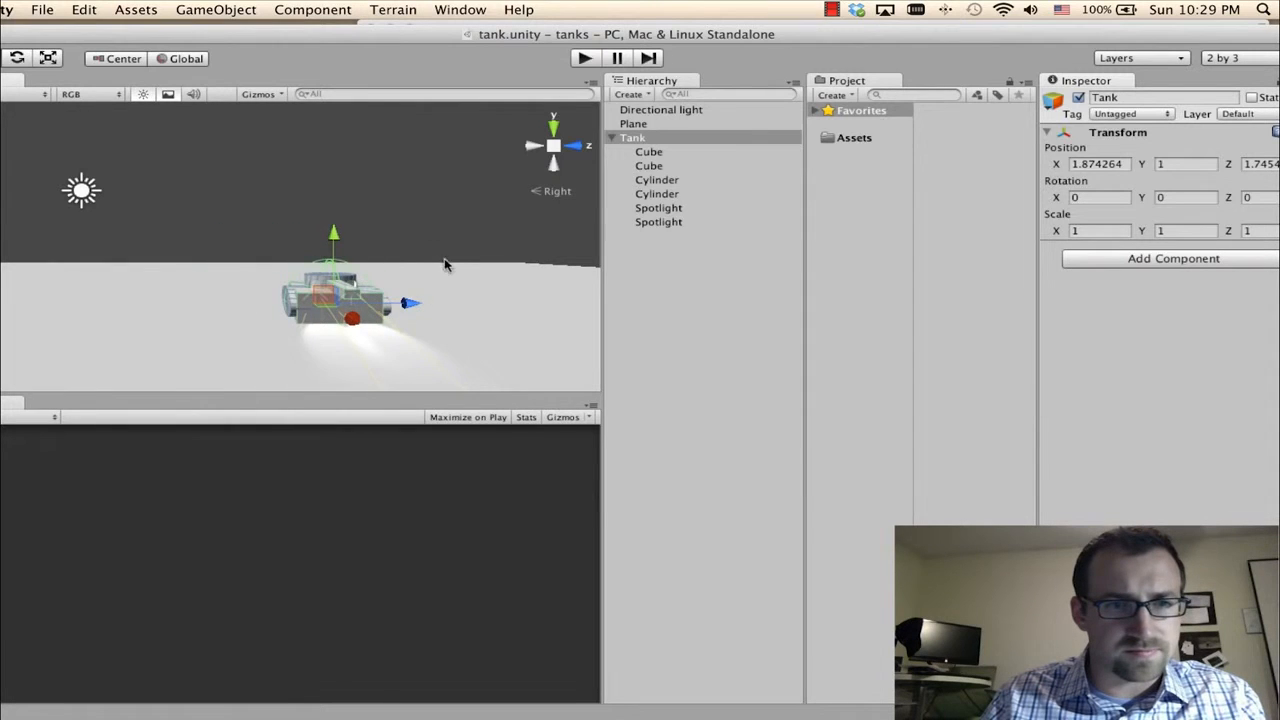
{"action": "middle_click_drag", "start_coordinate": [560, 296], "coordinate": [447, 286]}
{"action": "right_click_drag", "start_coordinate": [447, 286], "coordinate": [362, 281]}
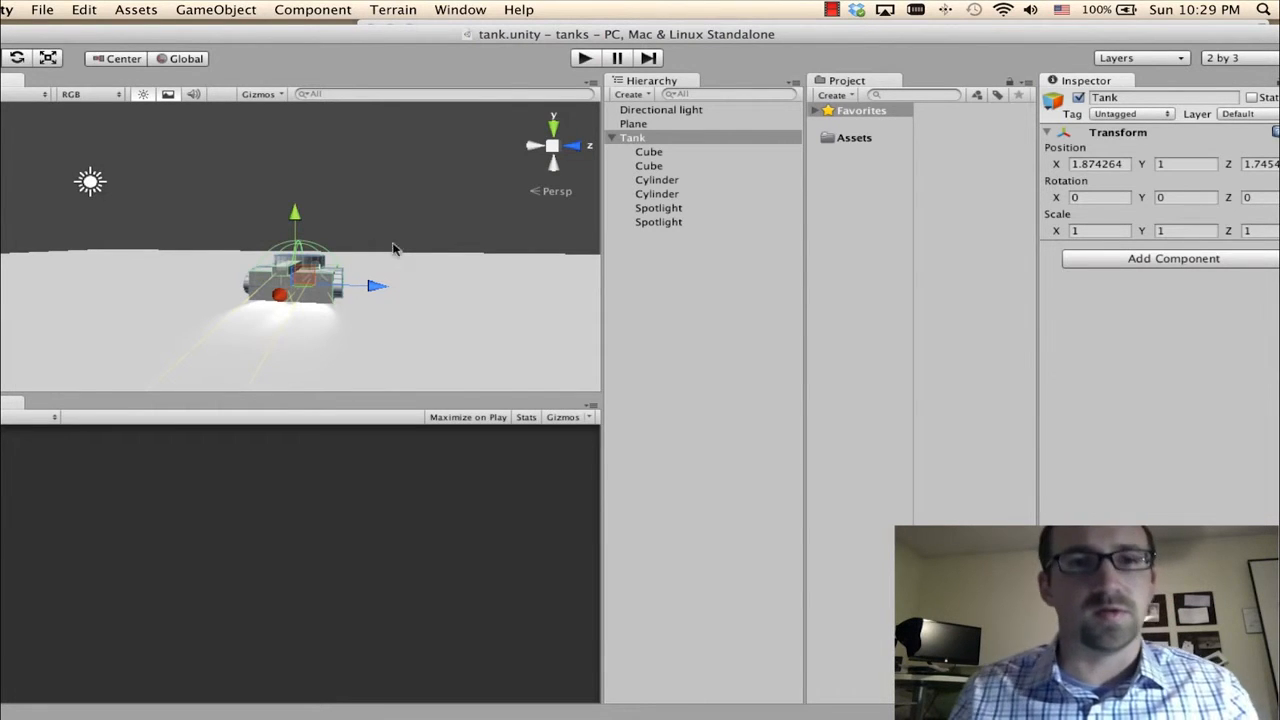
{"action": "left_click", "coordinate": [831, 10]}
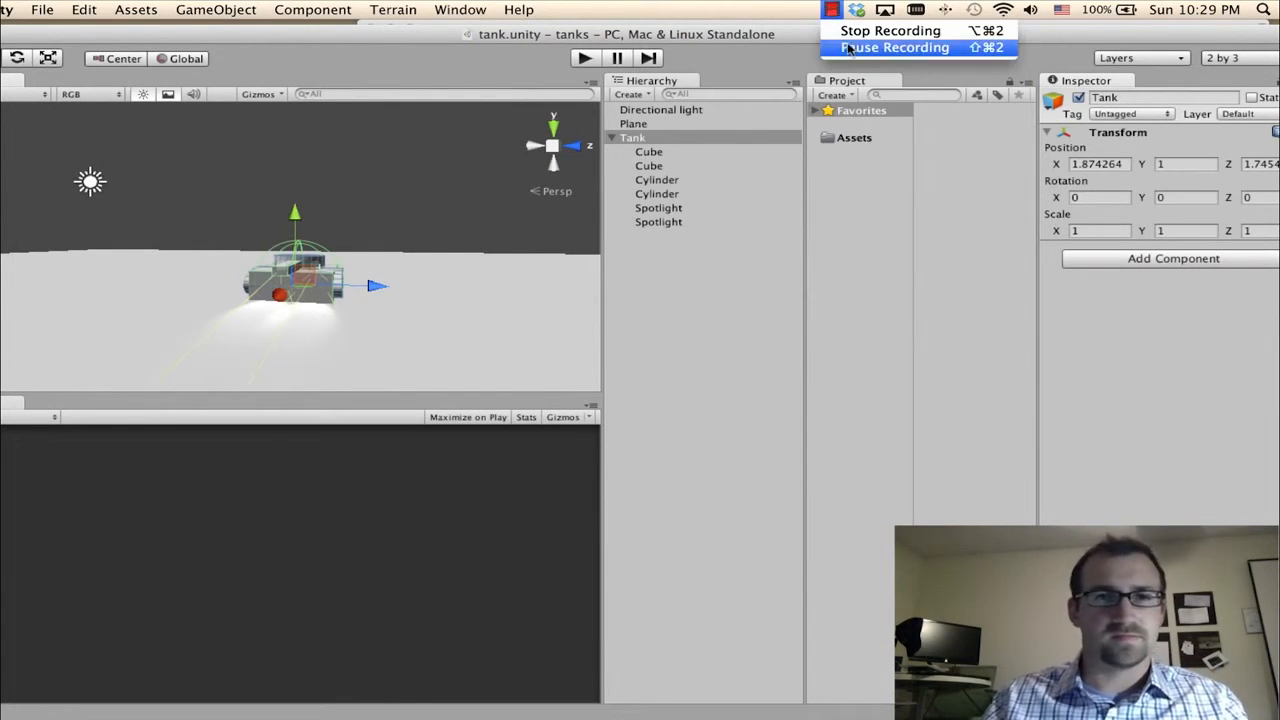
{"action": "left_click", "coordinate": [848, 48]}
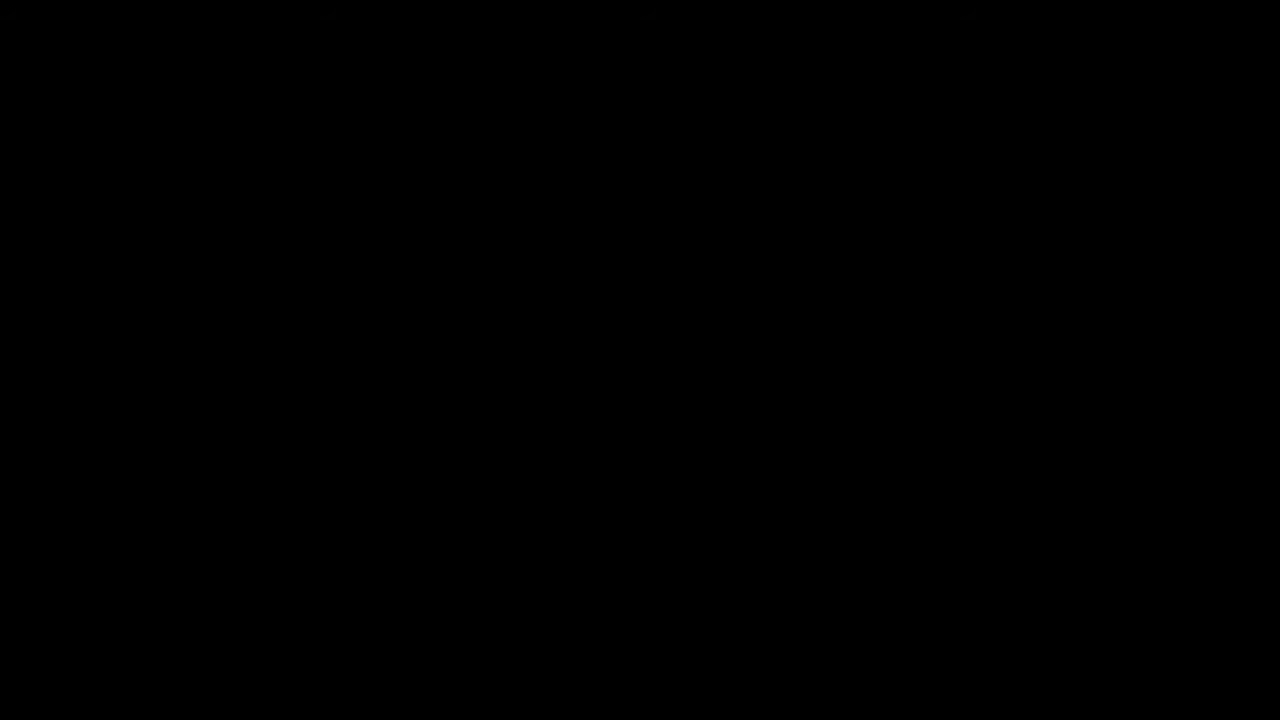